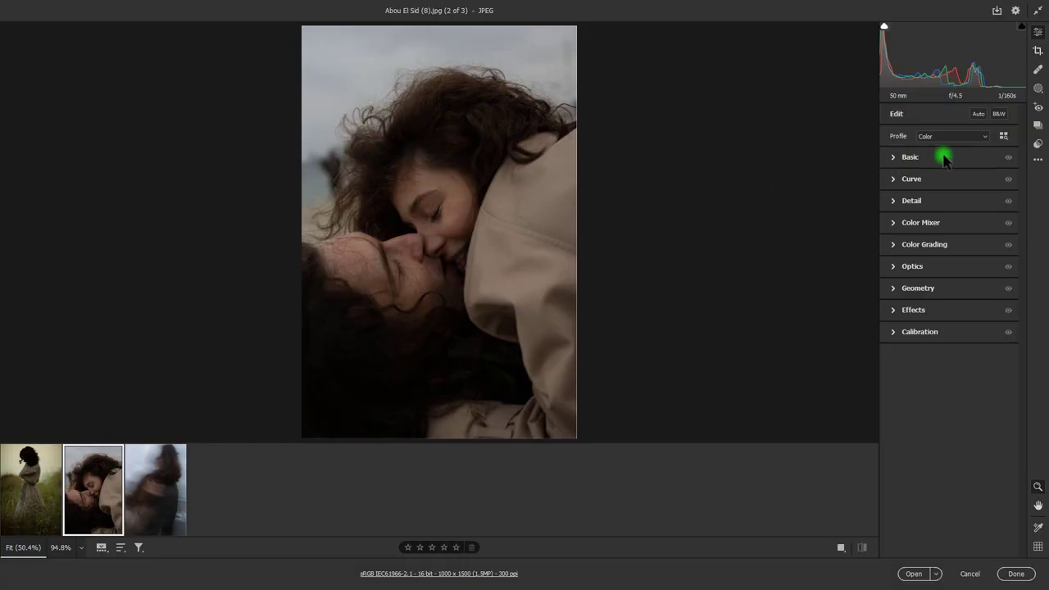
Step: Warm the white balance to Temperature +21 and Tint +8
left_click(944, 158)
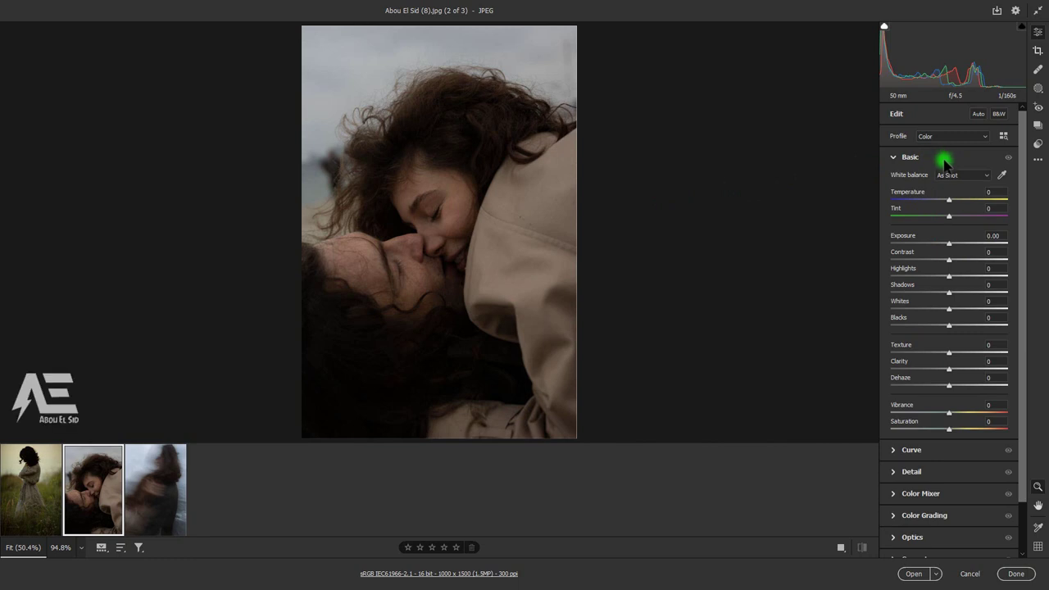
left_click_drag(951, 199, 964, 206)
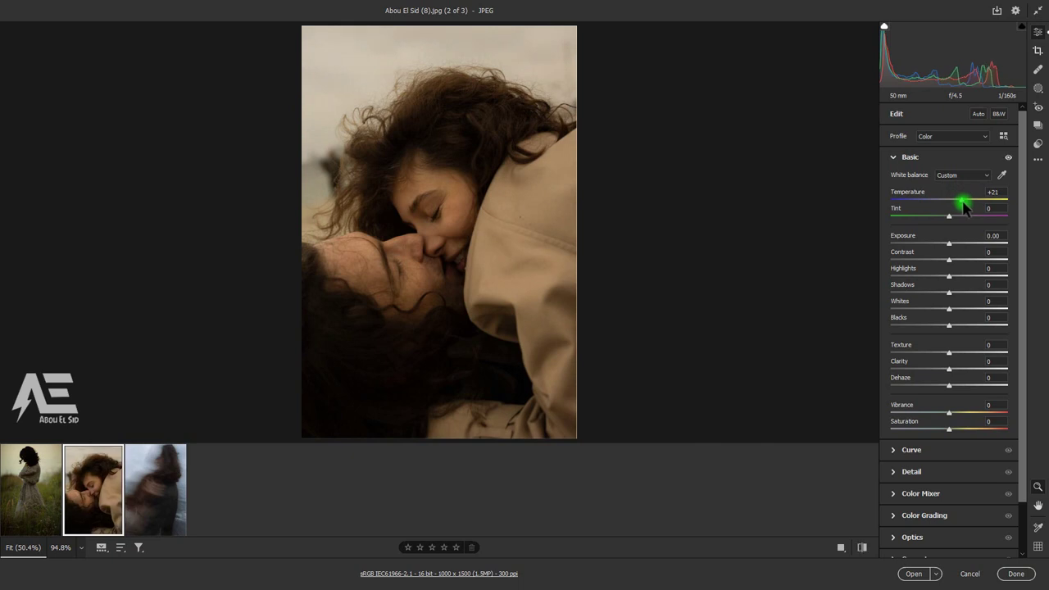
left_click_drag(964, 206, 956, 218)
Step: Set Exposure +0.05, Contrast -4, Highlights -58, Shadows +65 and Whites -22
left_click_drag(950, 247, 951, 246)
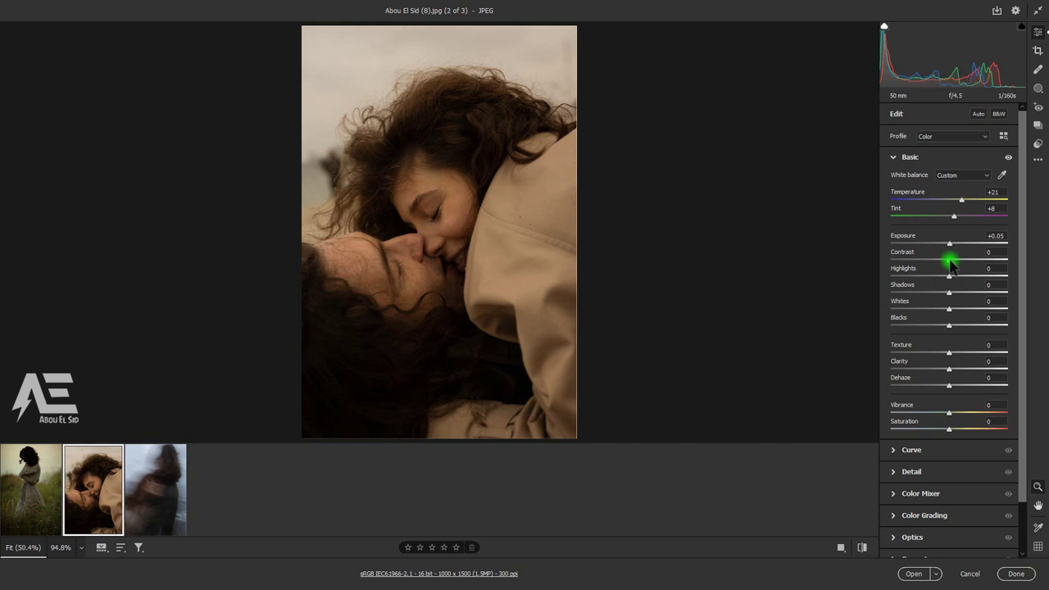
left_click_drag(949, 264, 949, 264)
mouse_move(949, 264)
left_mouse_down()
mouse_move(949, 278)
mouse_move(918, 282)
left_mouse_up()
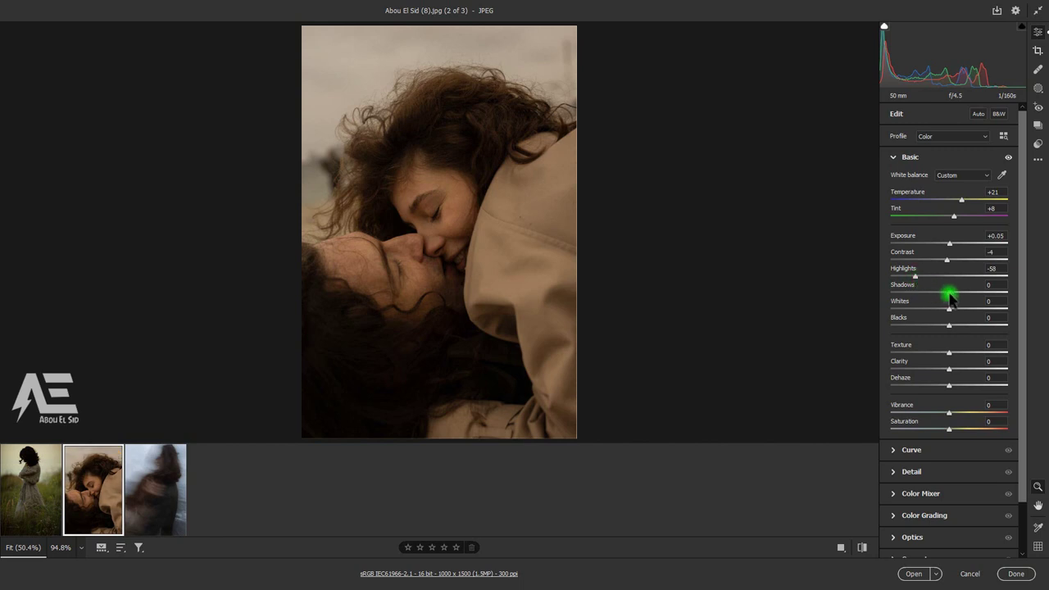
left_click_drag(949, 298, 989, 303)
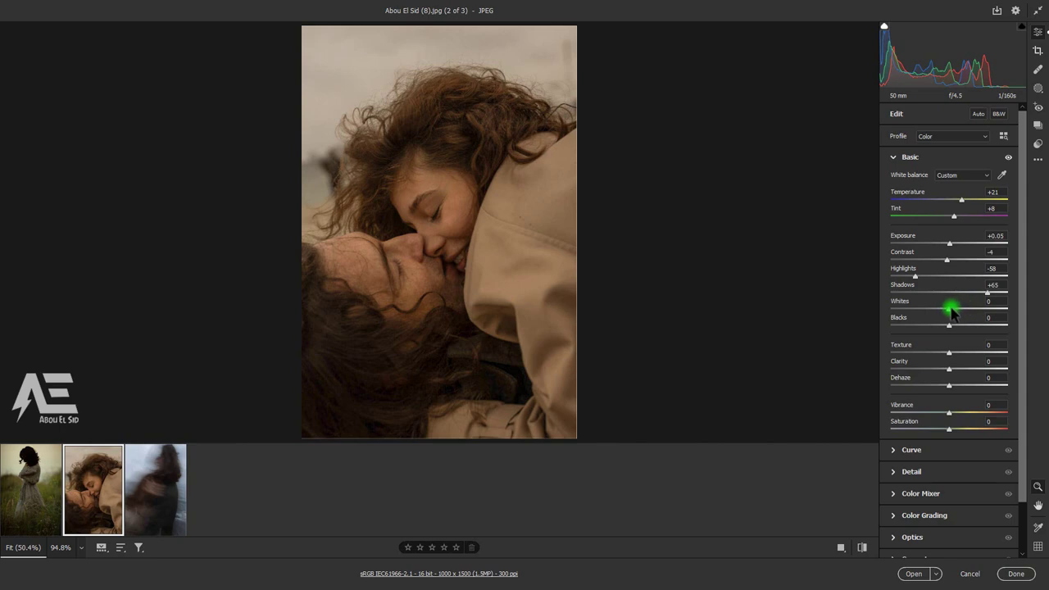
left_click_drag(952, 310, 938, 313)
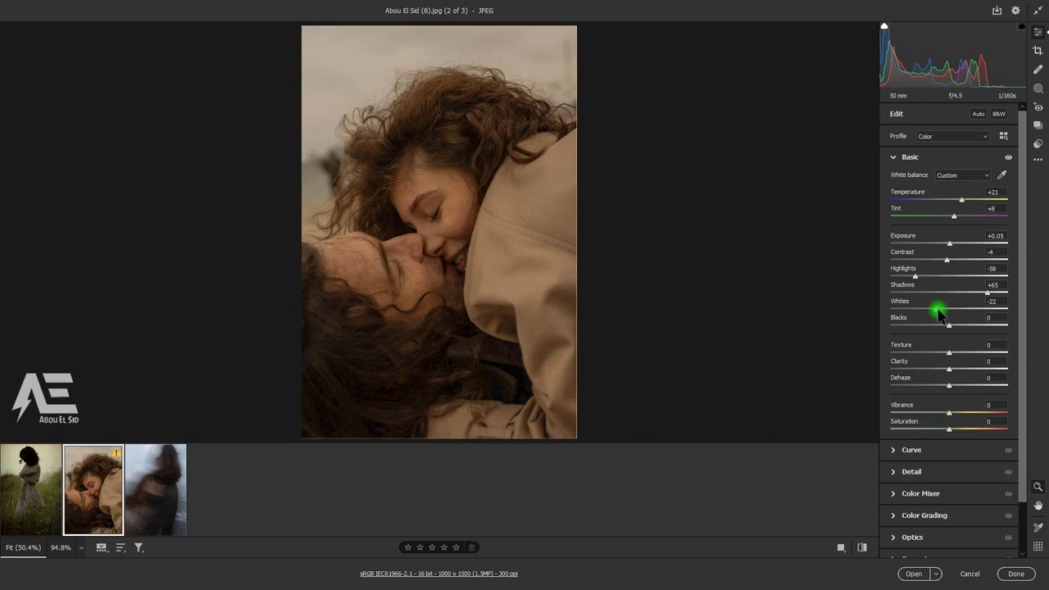
Step: Raise Blacks to +53, Clarity to -17, Dehaze to +7, Vibrance to +6 and Saturation to -18
left_click_drag(949, 325, 982, 333)
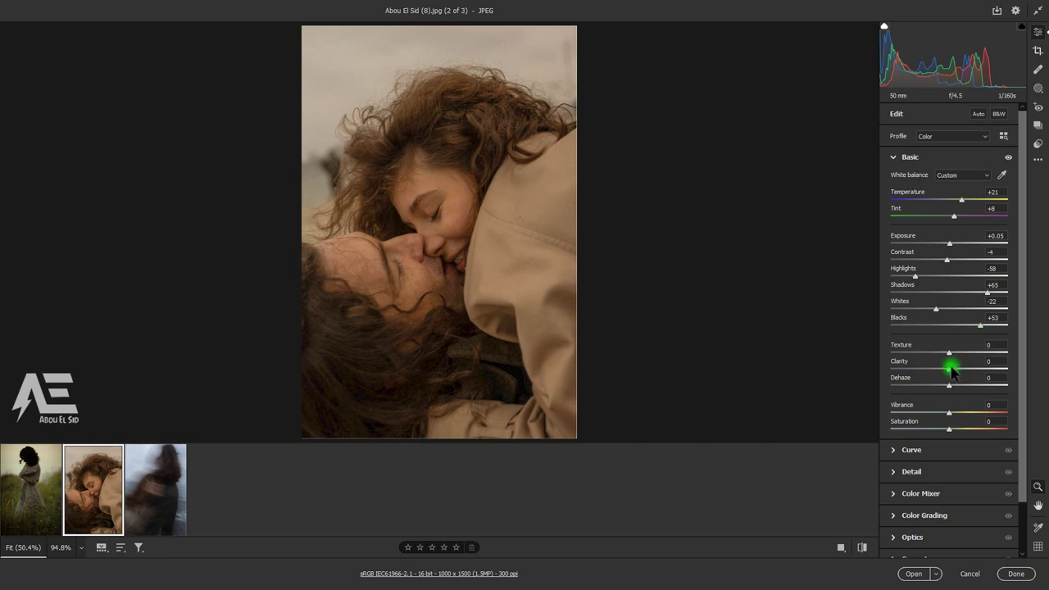
left_click_drag(951, 371, 945, 373)
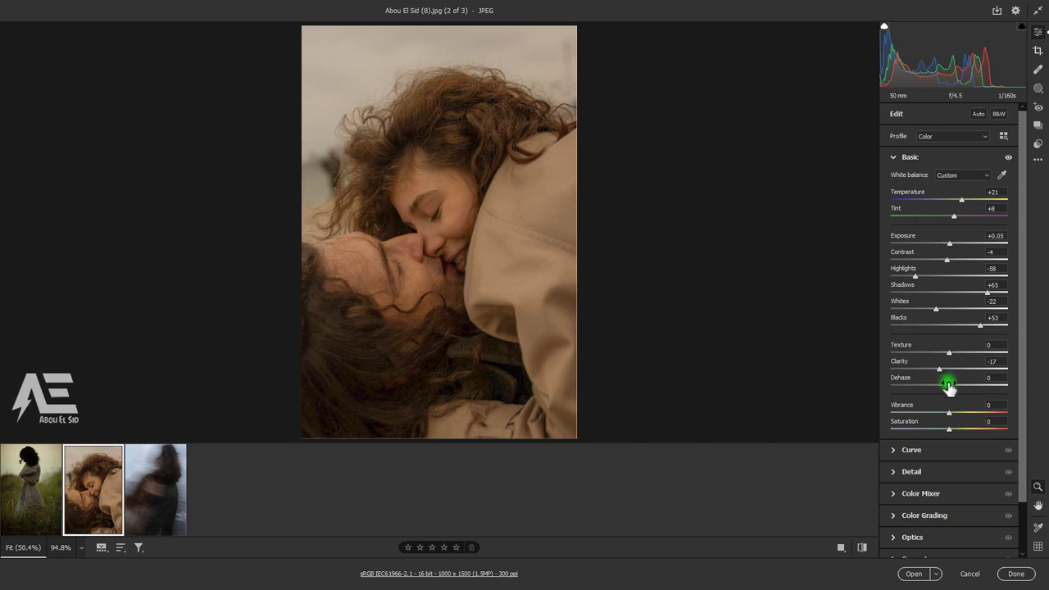
left_click_drag(954, 389, 960, 388)
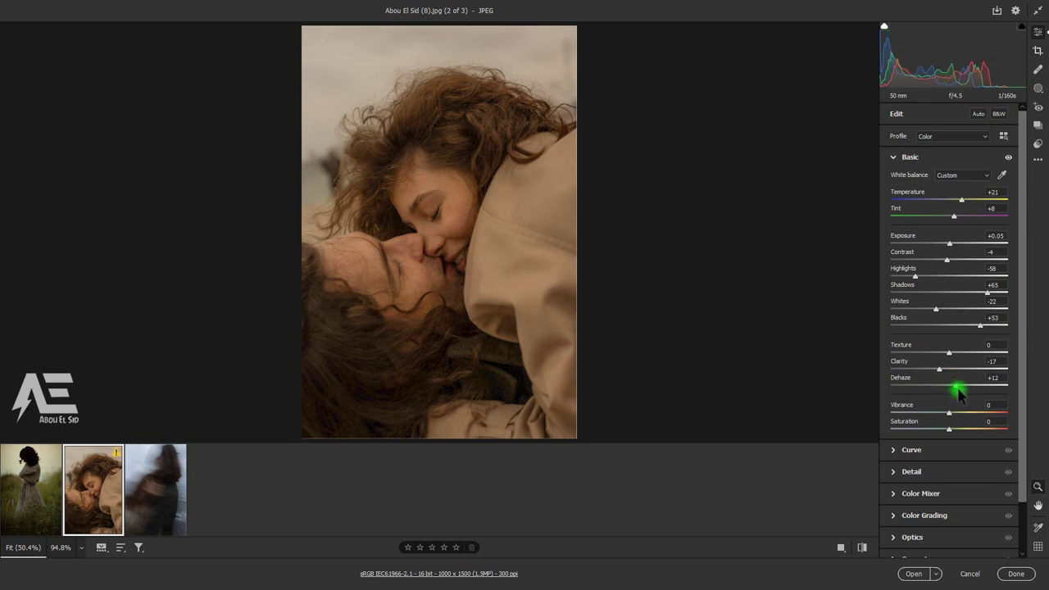
left_click_drag(958, 389, 957, 388)
left_click_drag(957, 389, 956, 389)
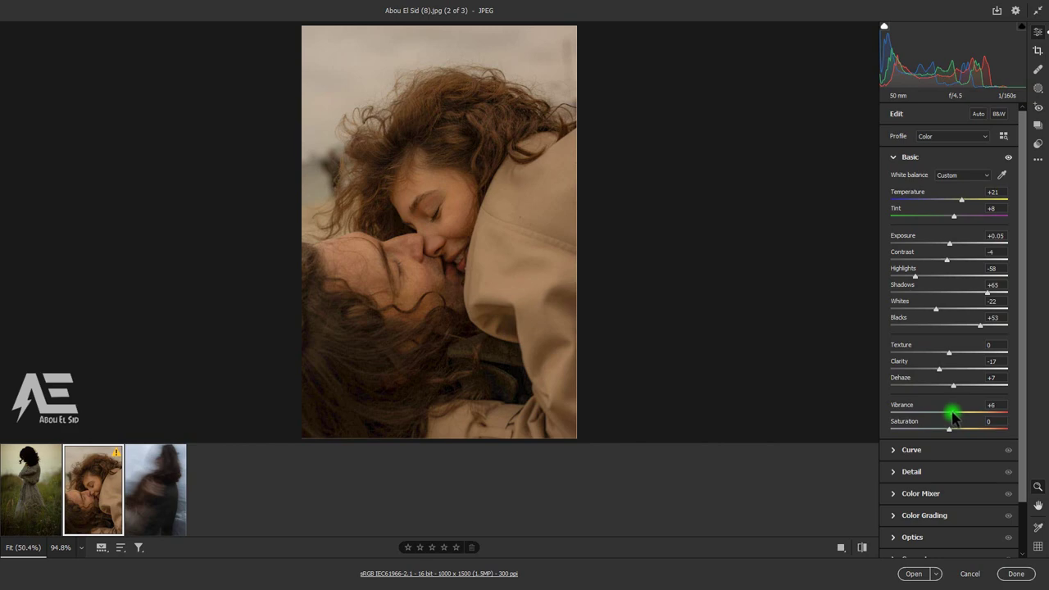
left_click_drag(949, 433, 945, 433)
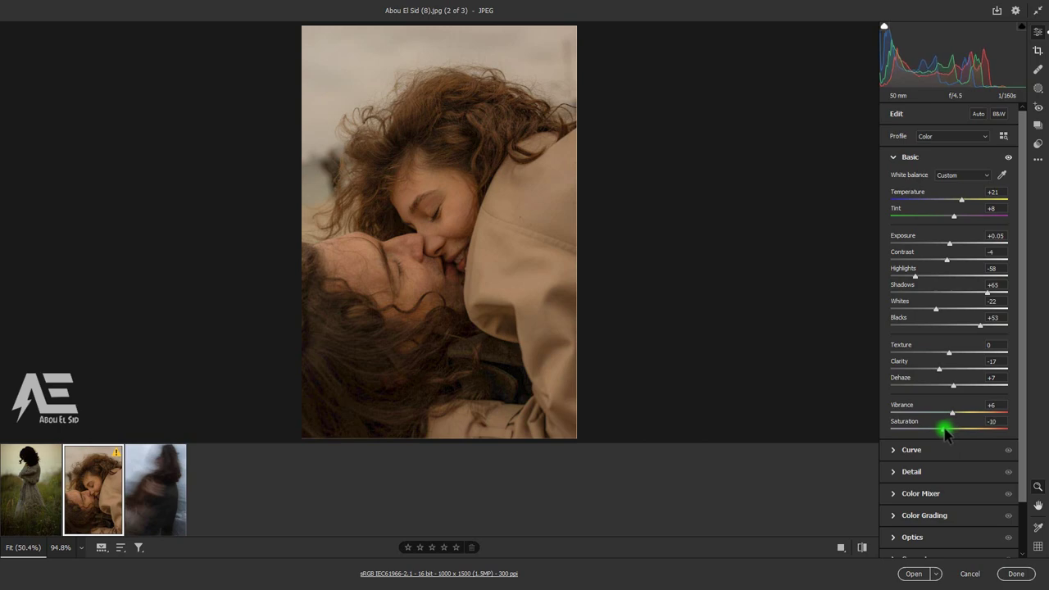
left_click_drag(945, 432, 944, 432)
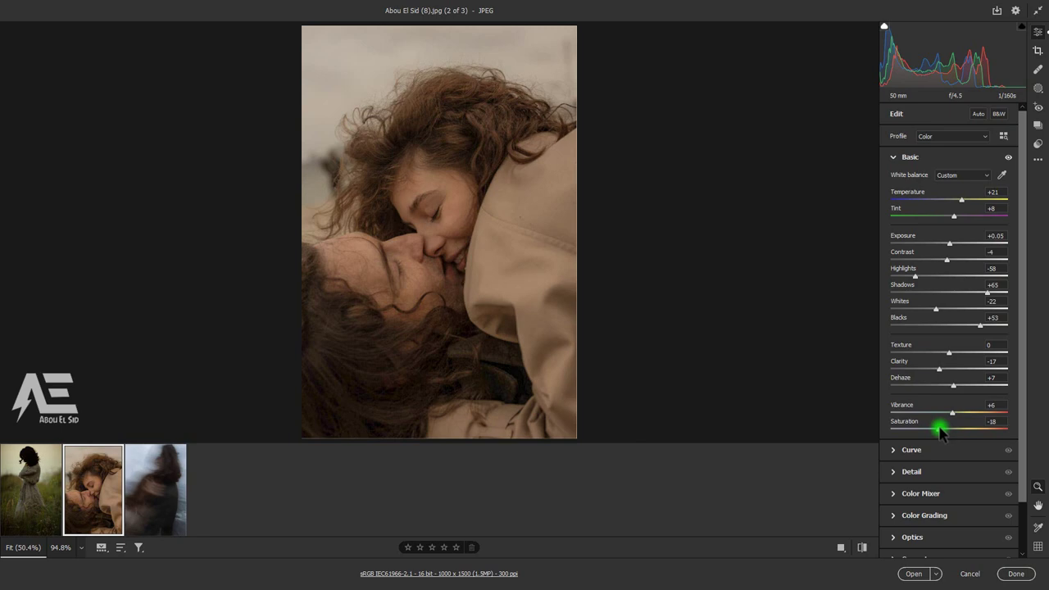
Step: Compare the Basic edits on and off, then browse the Tone Curve's point and channel curves
left_click(1008, 158)
left_click(1007, 158)
left_click(913, 450)
left_click(930, 198)
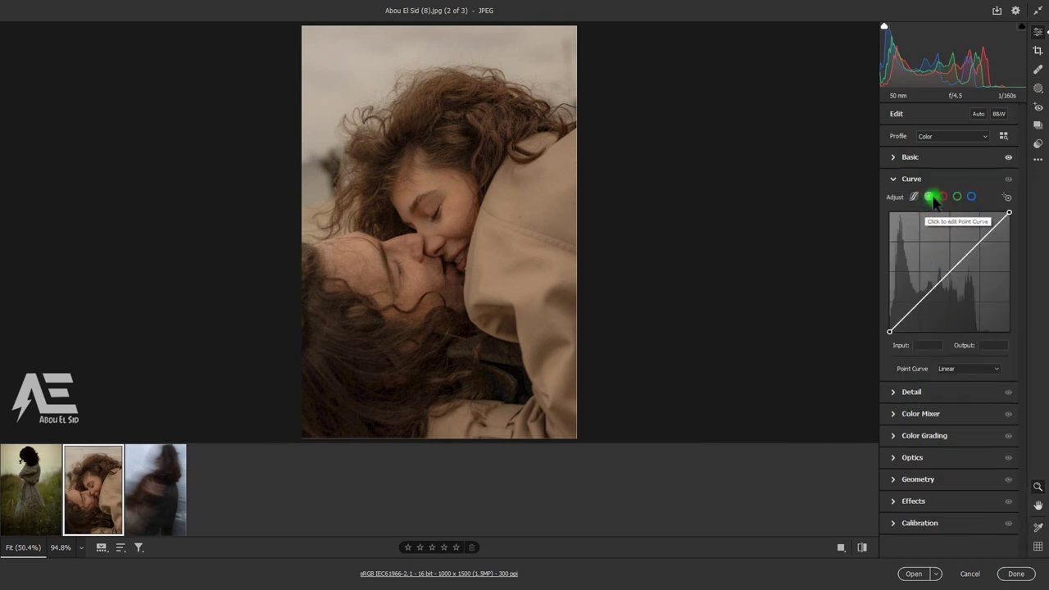
left_click(957, 197)
left_click(972, 197)
left_click(1007, 158)
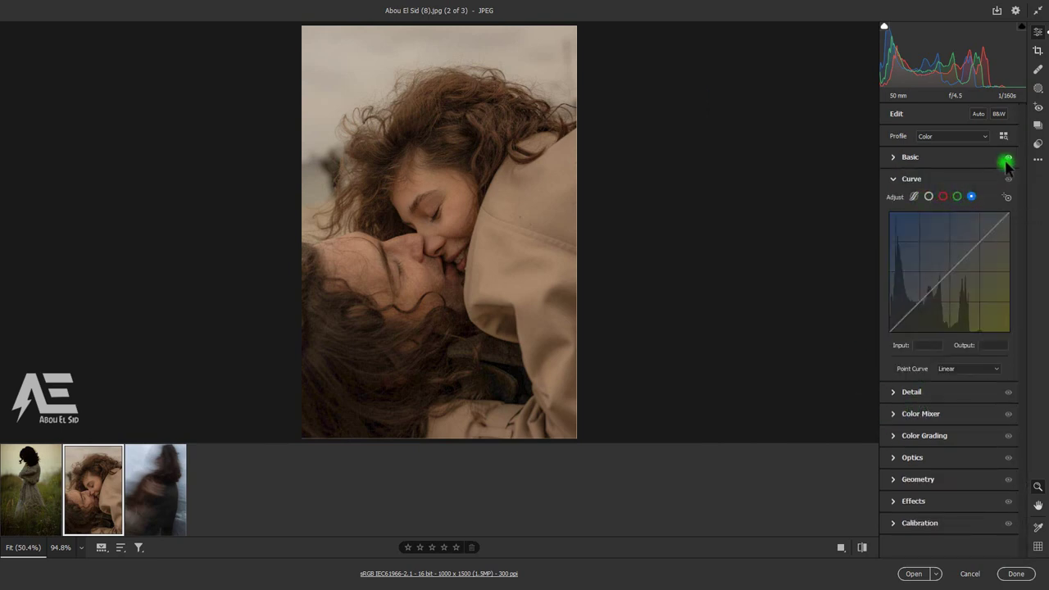
Step: Load the saved 'Curves' settings file from the 'Abou El Sid 1' folder
left_click(1037, 160)
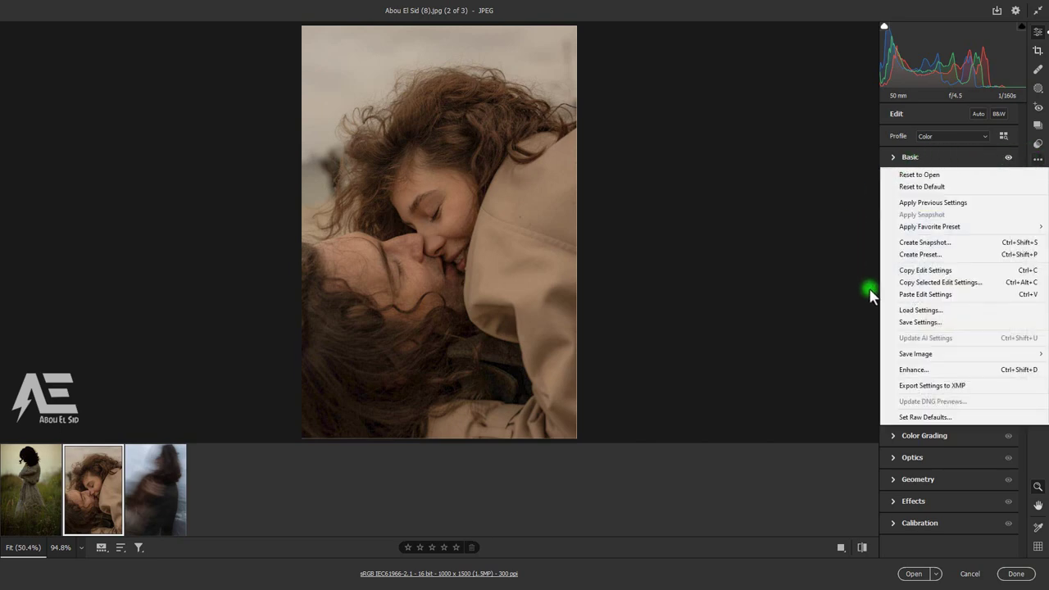
left_click(920, 311)
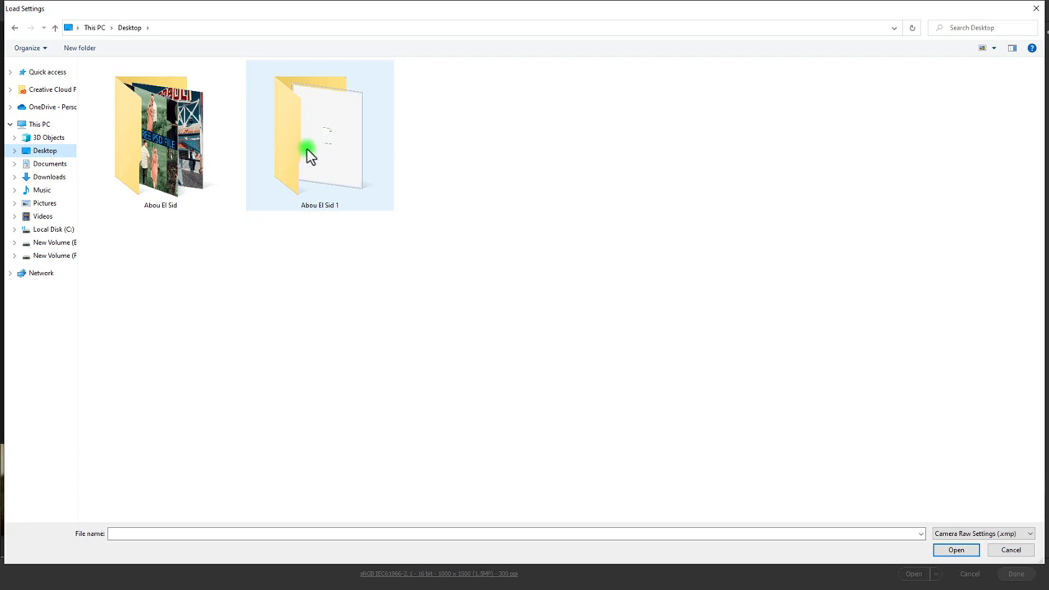
double_click(308, 155)
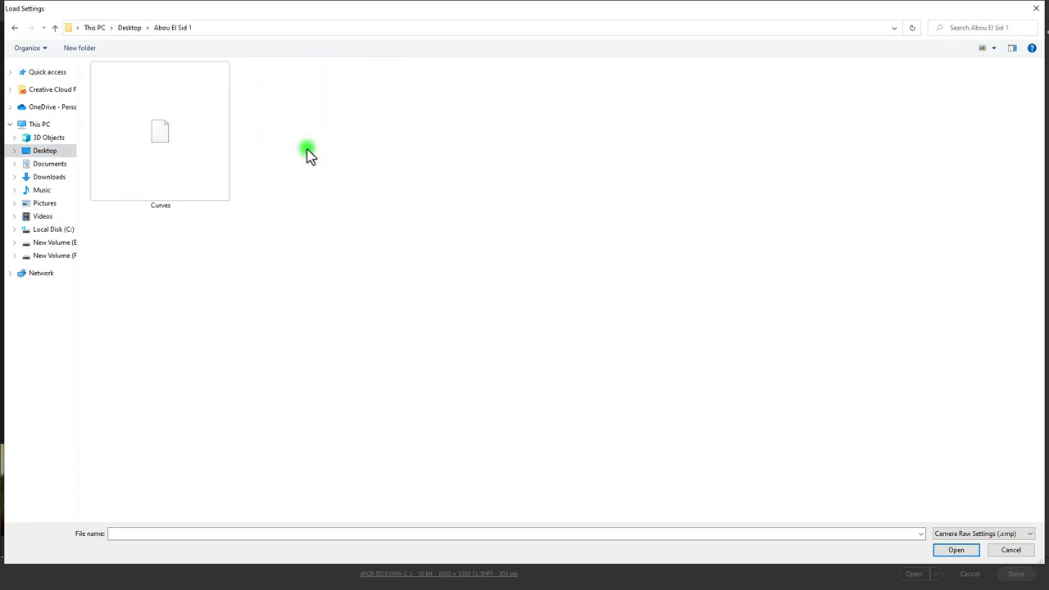
left_click(161, 152)
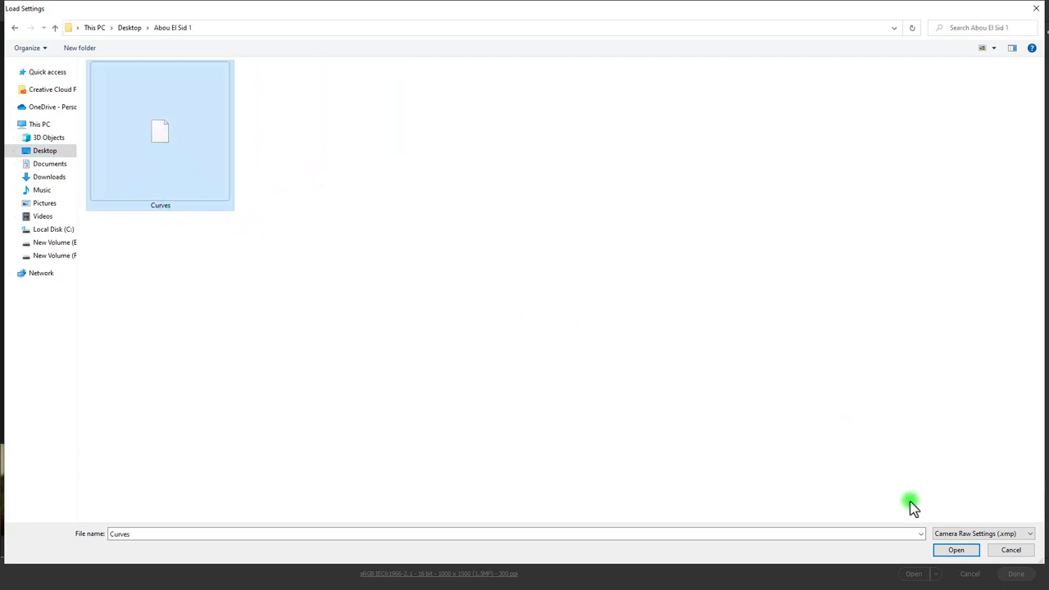
left_click(956, 552)
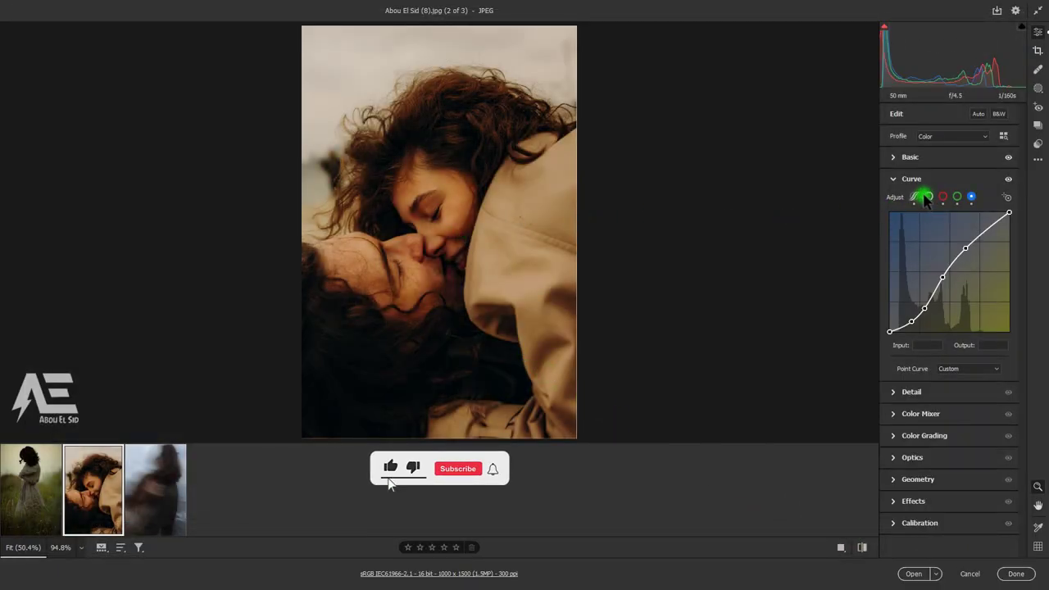
Step: Inspect the loaded curve's region and red, green, blue channel views, and compare it on and off
left_click(917, 199)
left_click(929, 199)
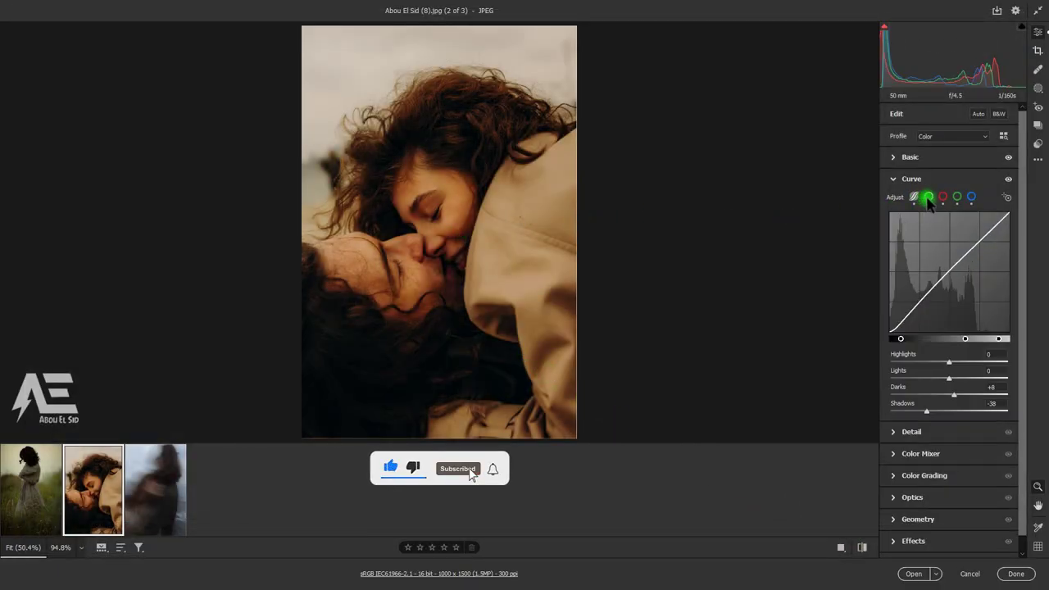
left_click(947, 199)
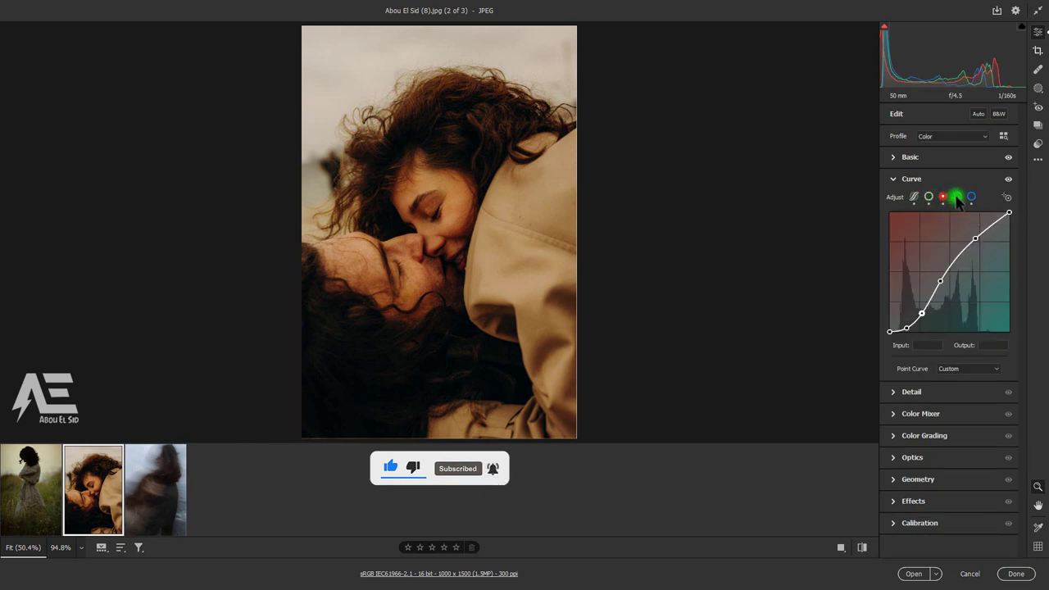
left_click(957, 197)
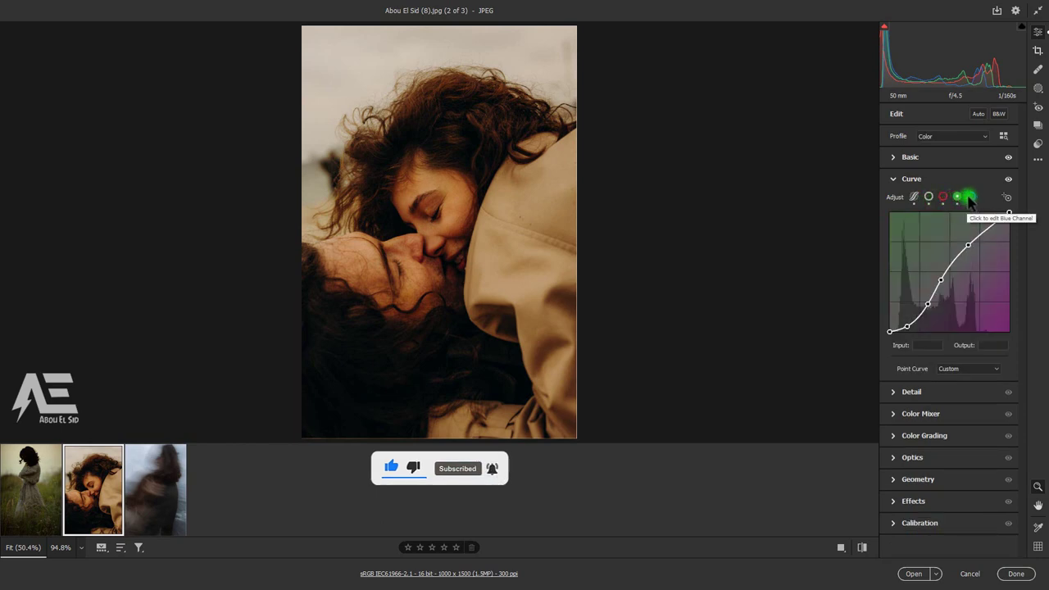
left_click(1009, 179)
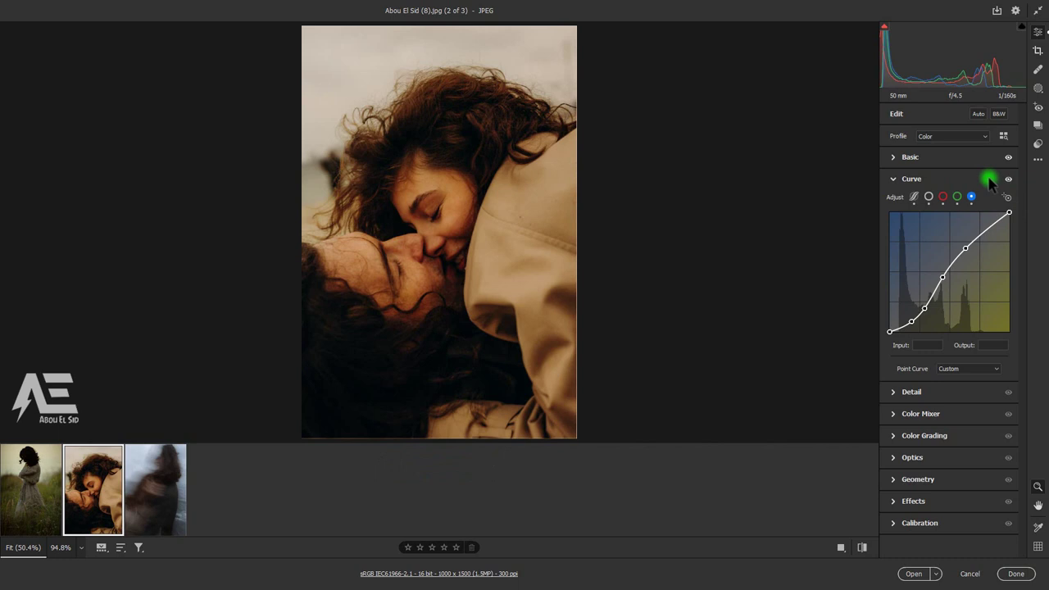
left_click(984, 178)
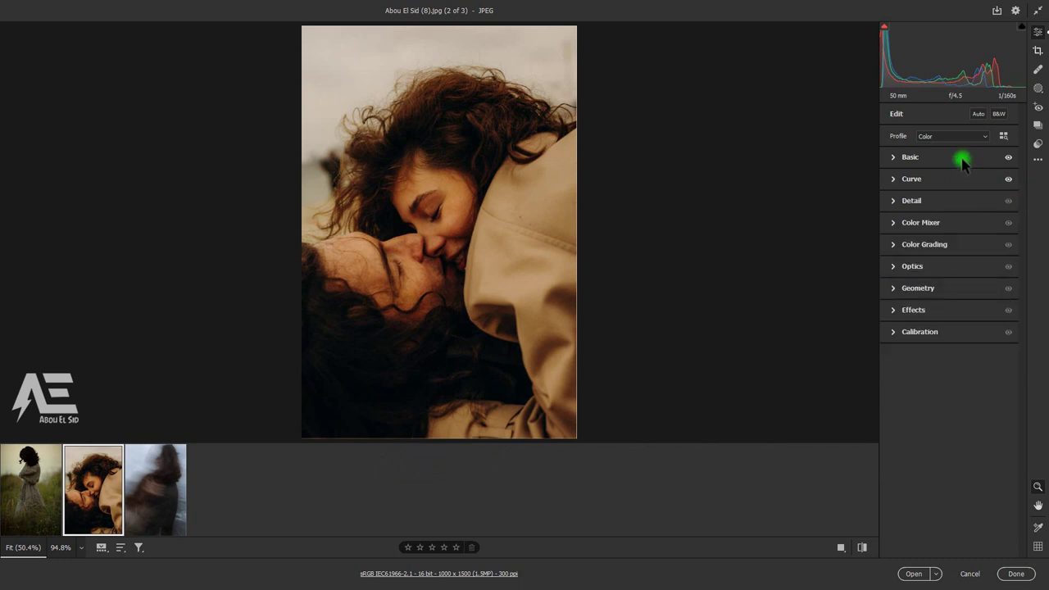
Step: Expand the Color Mixer with Adjust set to Color
left_click(964, 158)
left_click(963, 160)
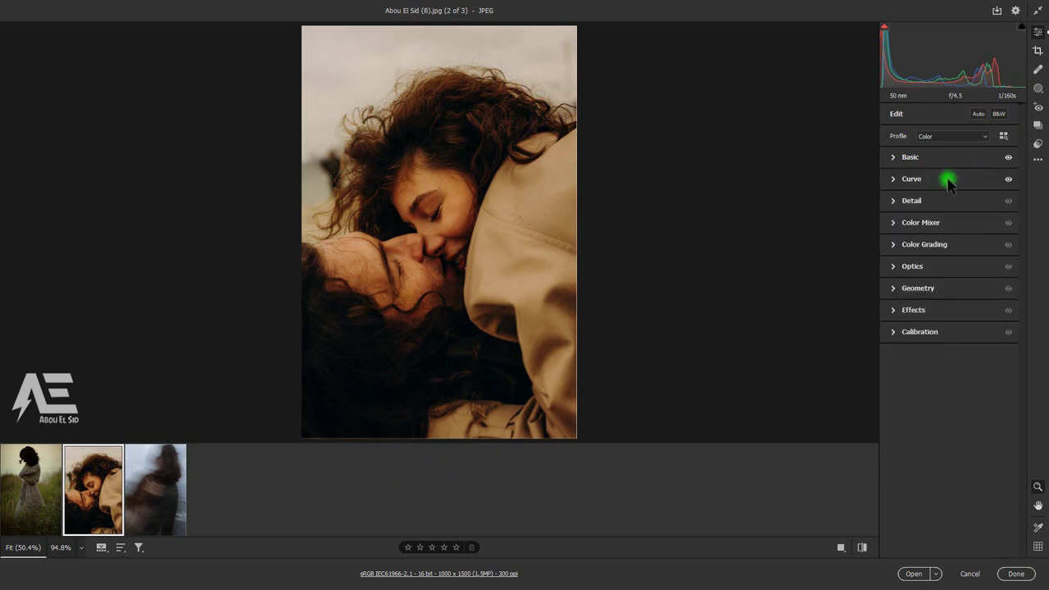
left_click(947, 180)
left_click(947, 180)
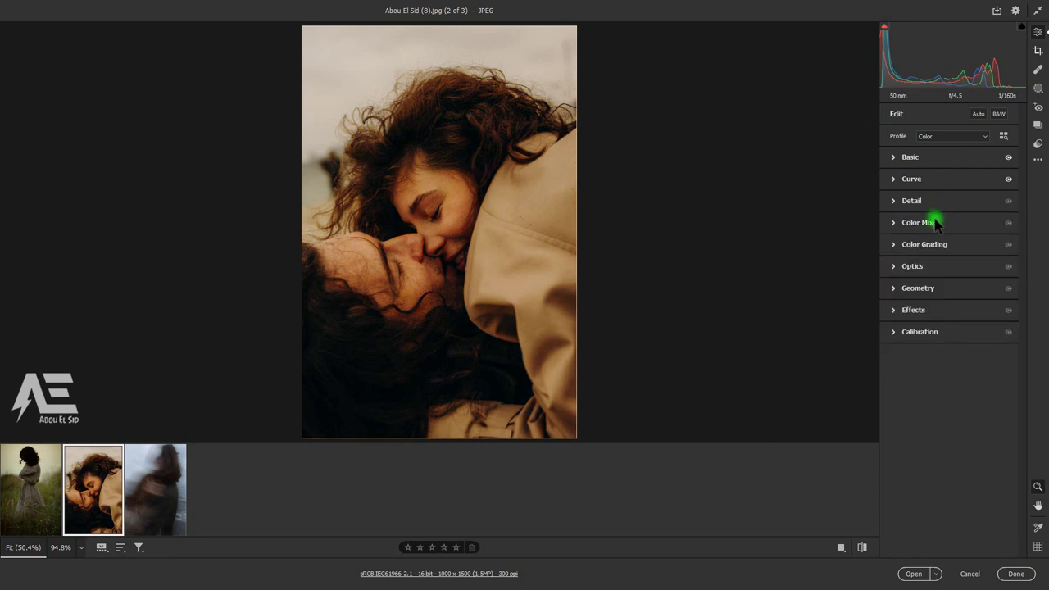
left_click(935, 224)
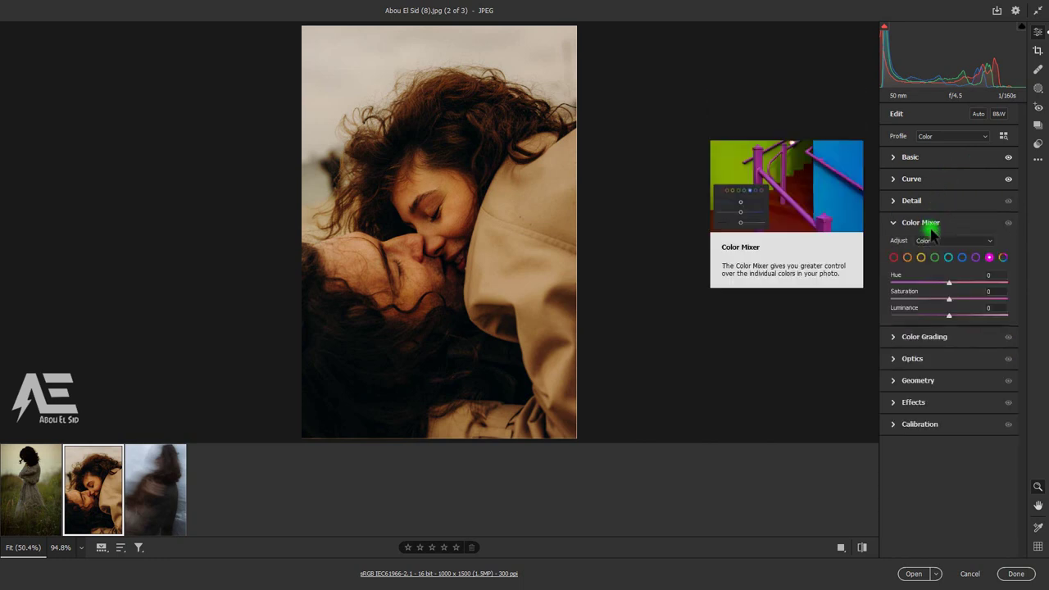
left_click(939, 241)
left_click(939, 251)
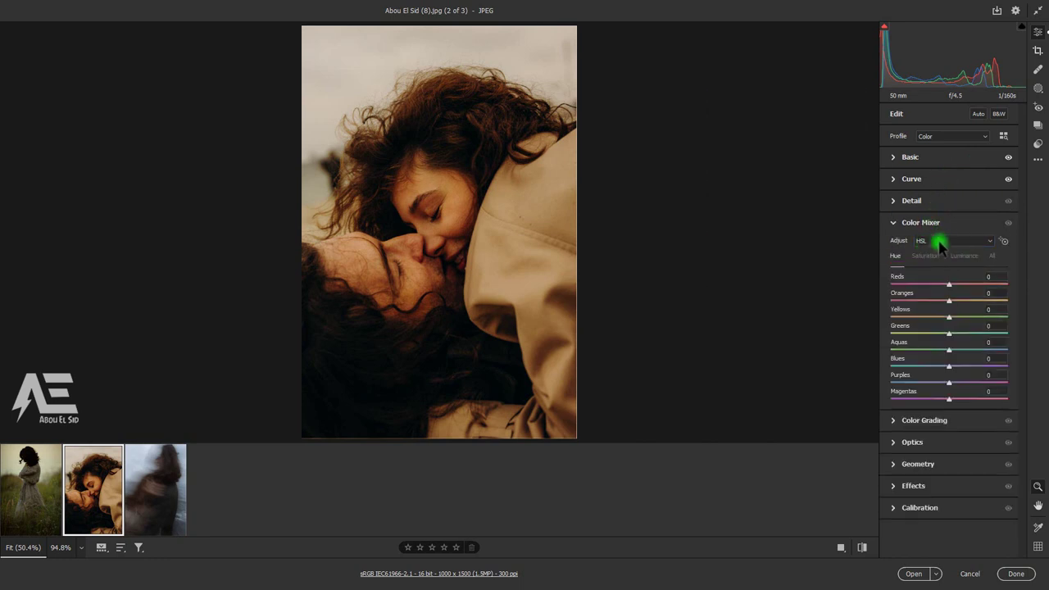
left_click(927, 240)
left_click(926, 259)
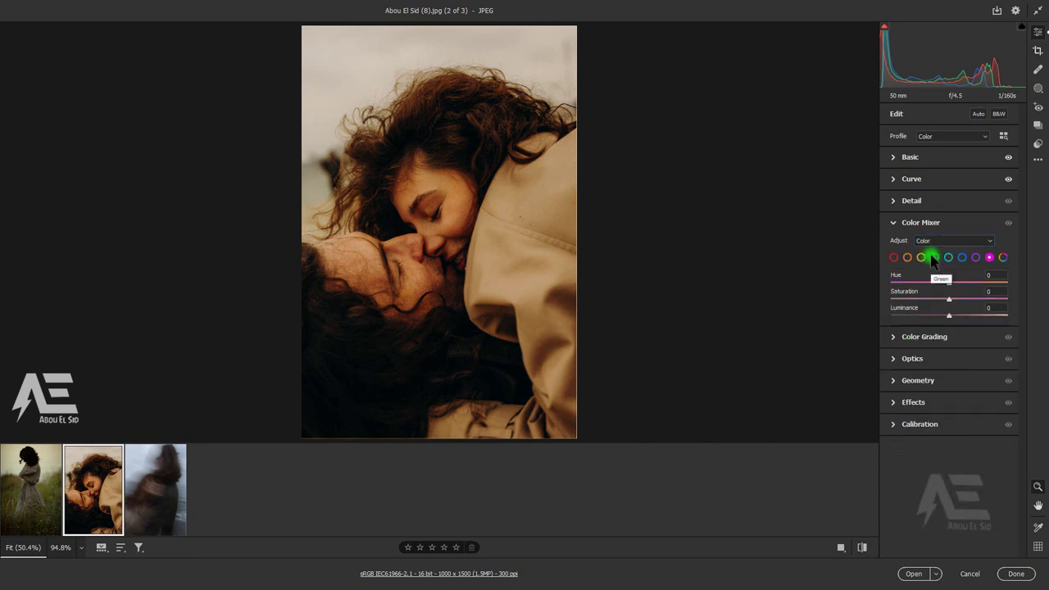
Step: Nudge the reds to Hue +6 and Saturation +2, darkening them slightly
left_click(897, 258)
left_click_drag(949, 285, 954, 287)
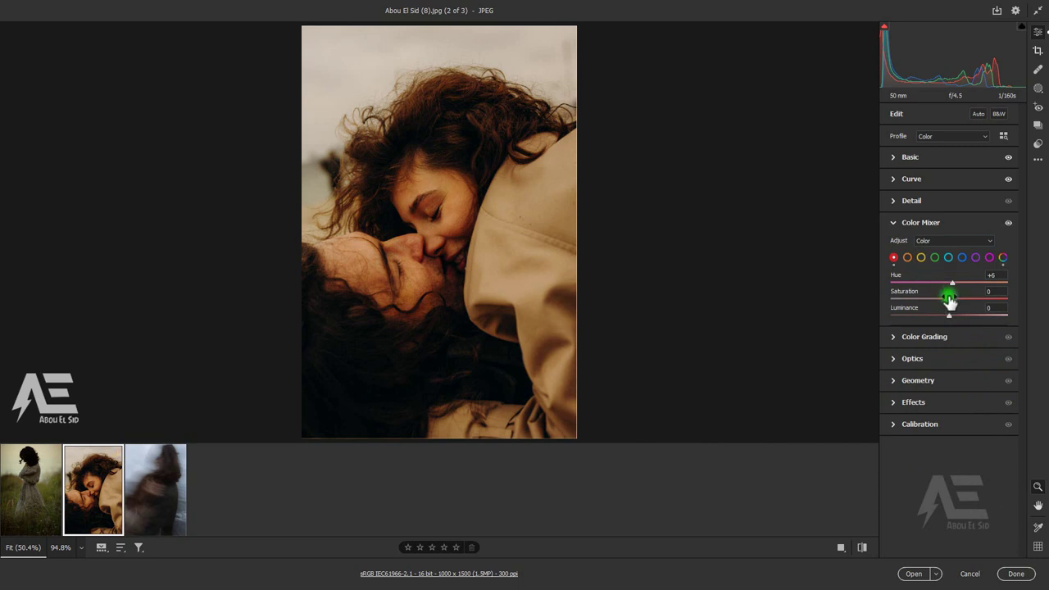
left_click_drag(950, 299, 952, 303)
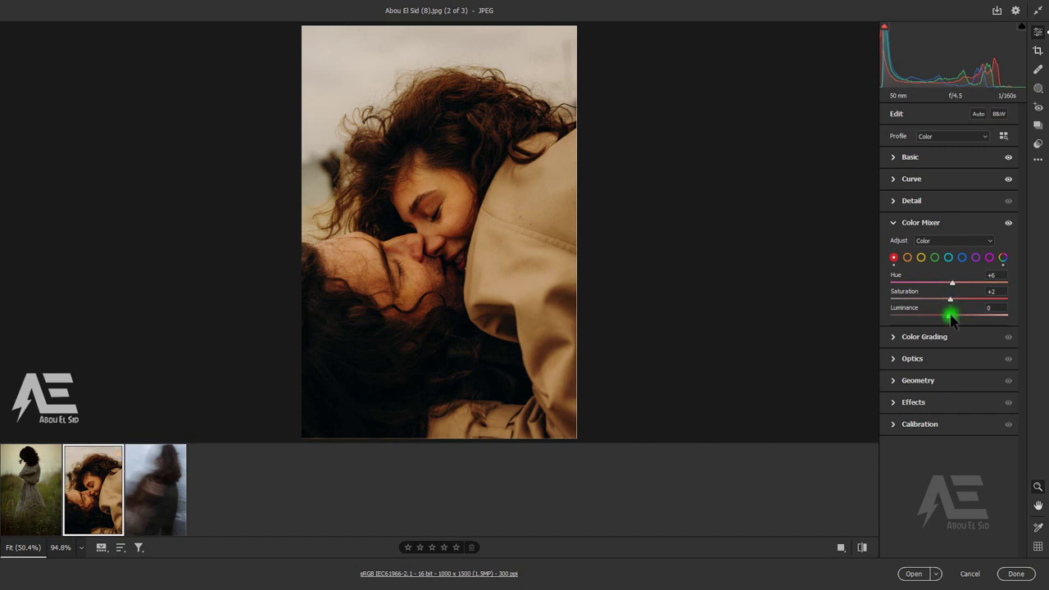
left_click_drag(949, 316, 948, 316)
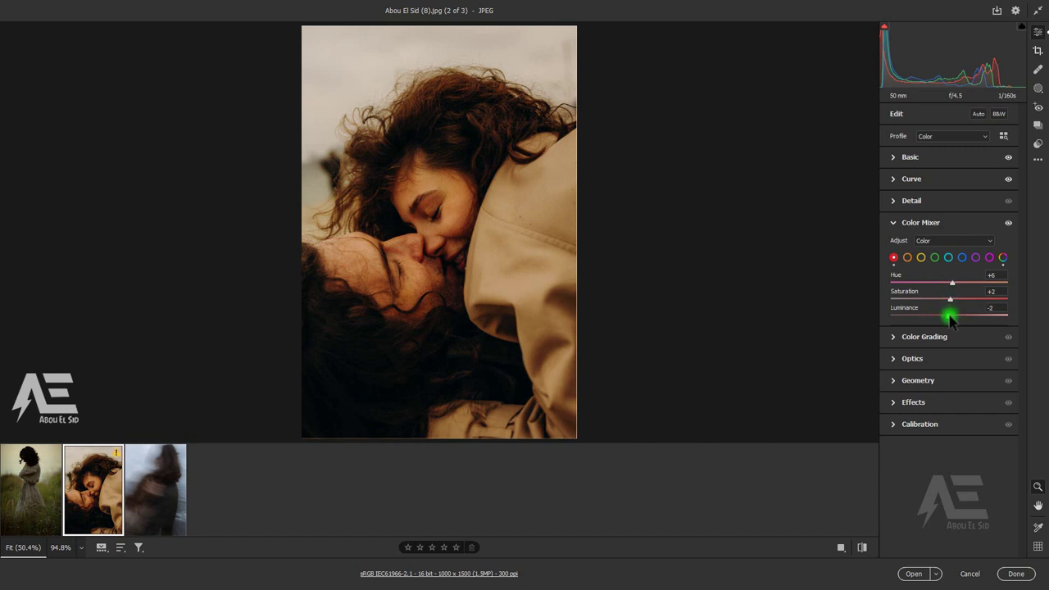
Step: Set the oranges to Hue -11, Saturation -26 and Luminance +14
left_click(909, 258)
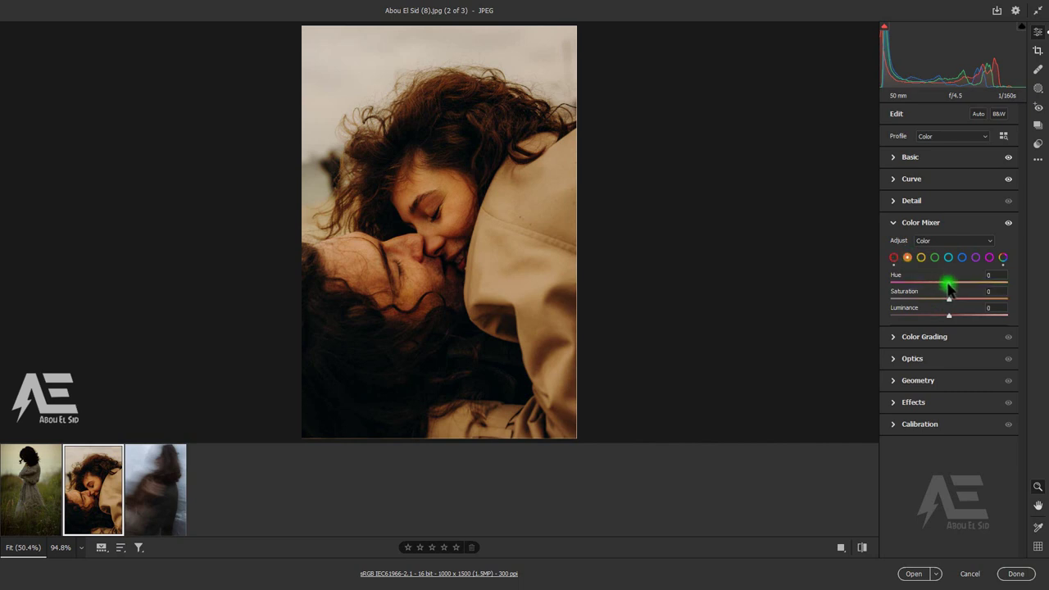
left_click_drag(949, 284, 943, 289)
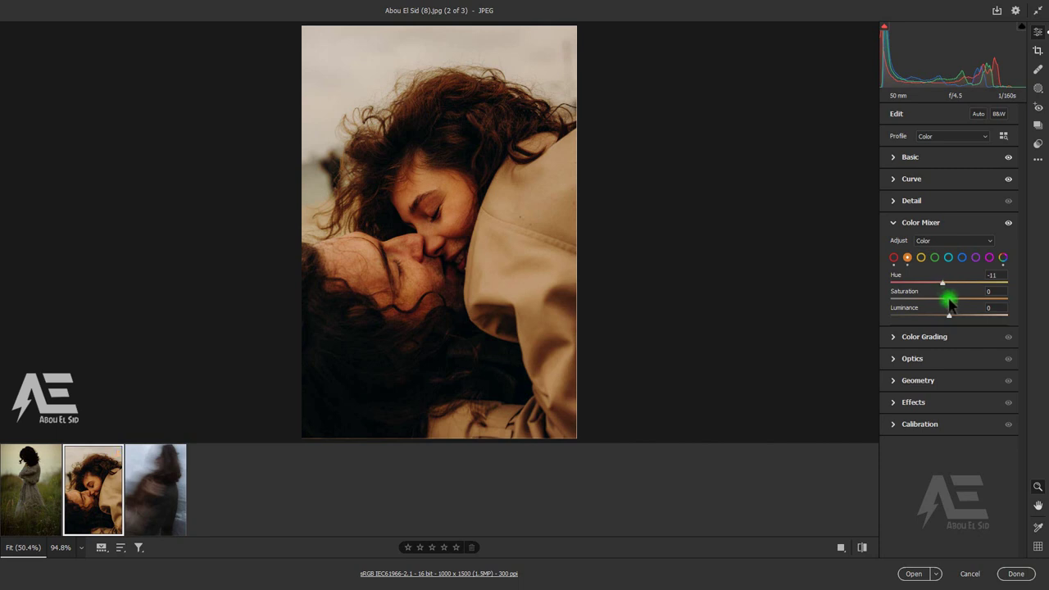
left_click_drag(951, 304, 942, 304)
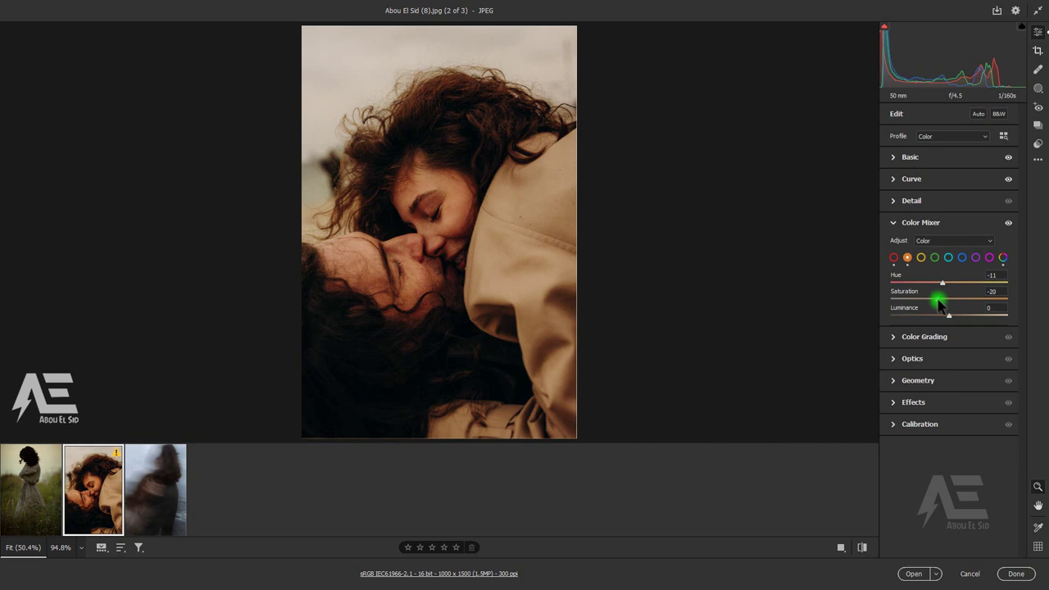
left_click_drag(940, 304, 936, 303)
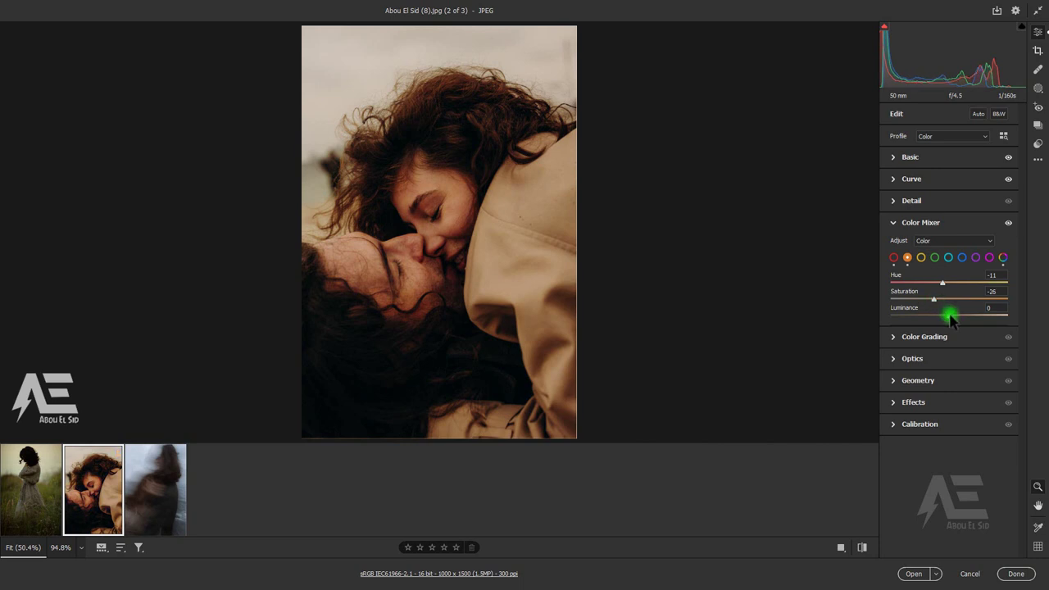
left_click_drag(949, 314, 959, 322)
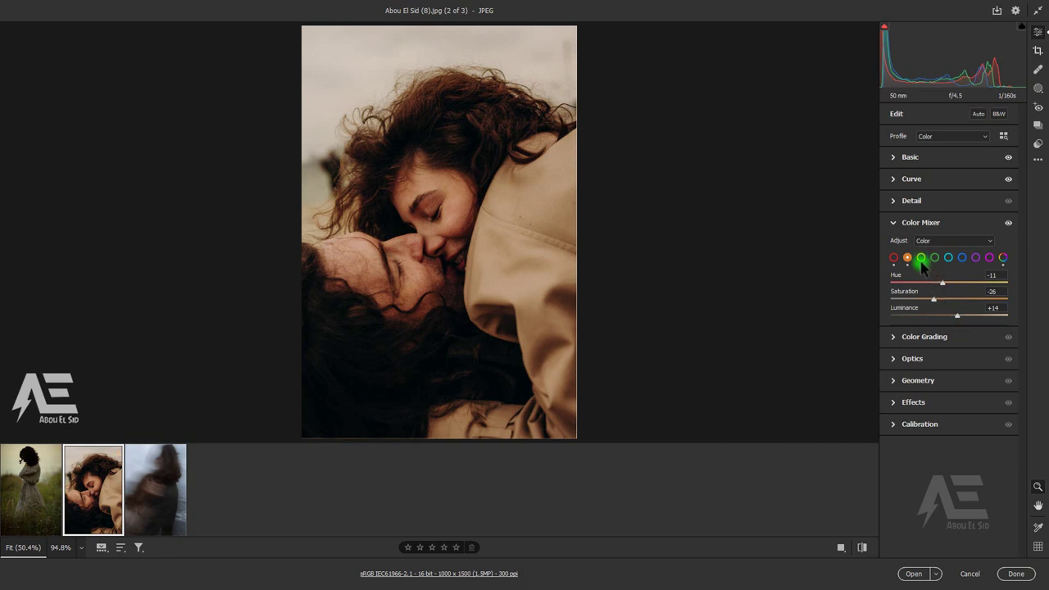
Step: Set the yellows to Hue -21, Saturation -54 and Luminance -14
left_click(922, 259)
left_click(949, 283)
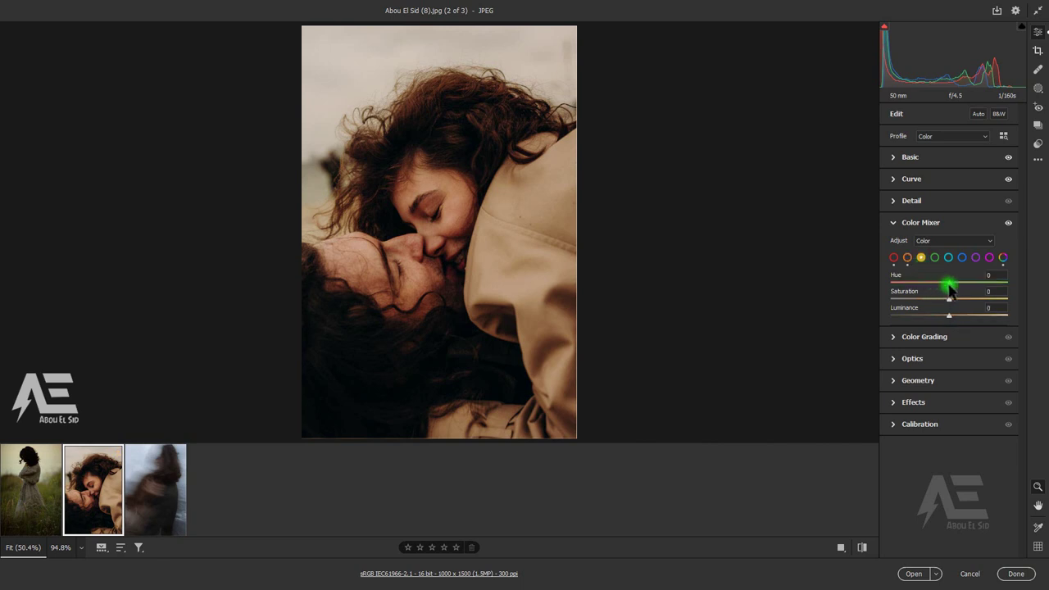
mouse_move(950, 284)
left_mouse_down()
mouse_move(937, 286)
mouse_move(951, 304)
mouse_move(920, 304)
left_mouse_up()
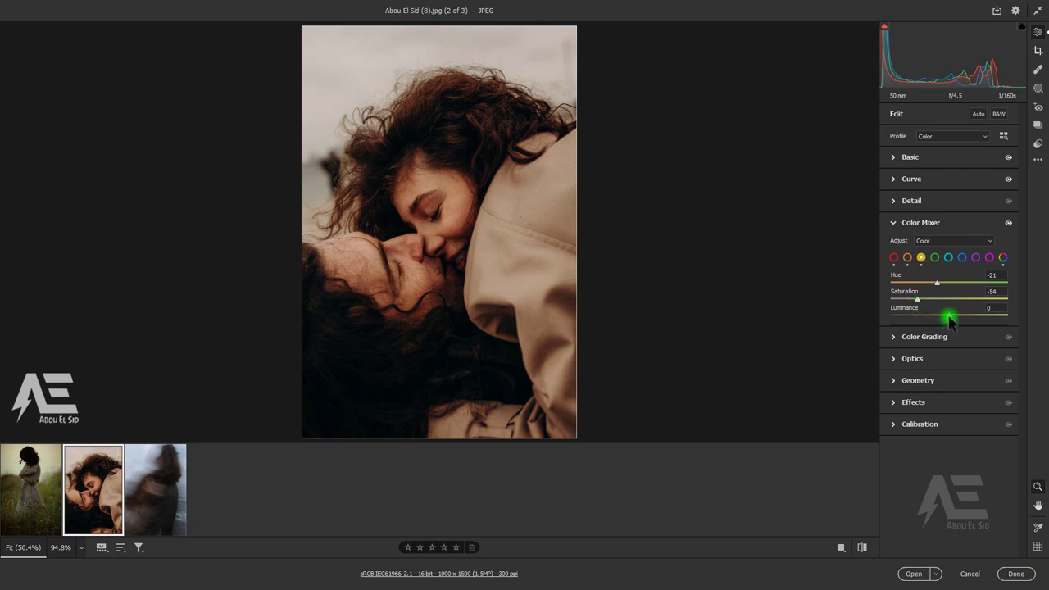
left_click_drag(950, 317, 943, 319)
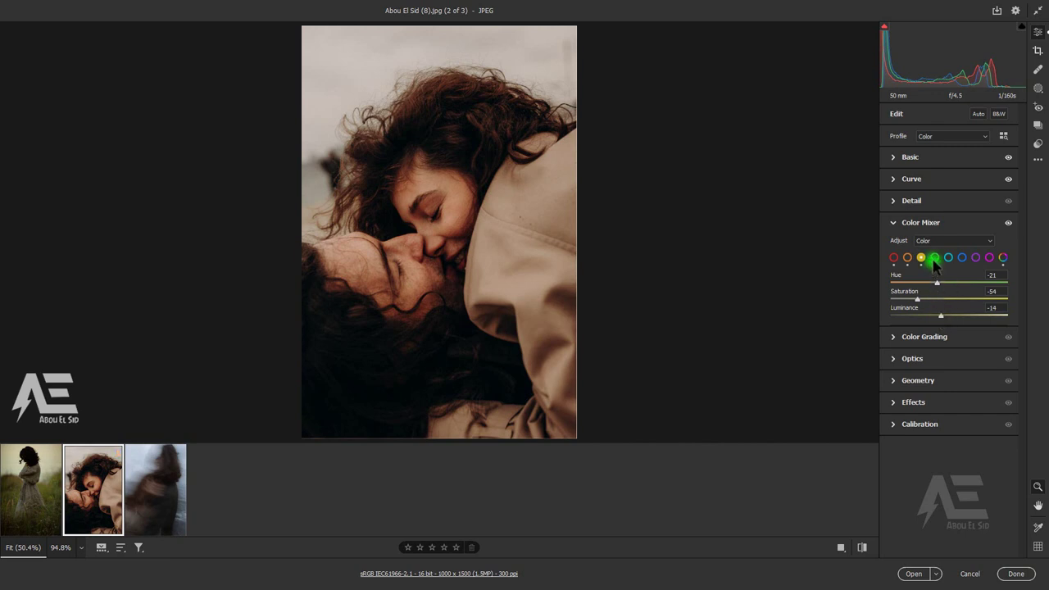
Step: Set greens to Hue +12, Saturation -70, Luminance -10, and aquas to Saturation -20
left_click(935, 258)
left_click(949, 284)
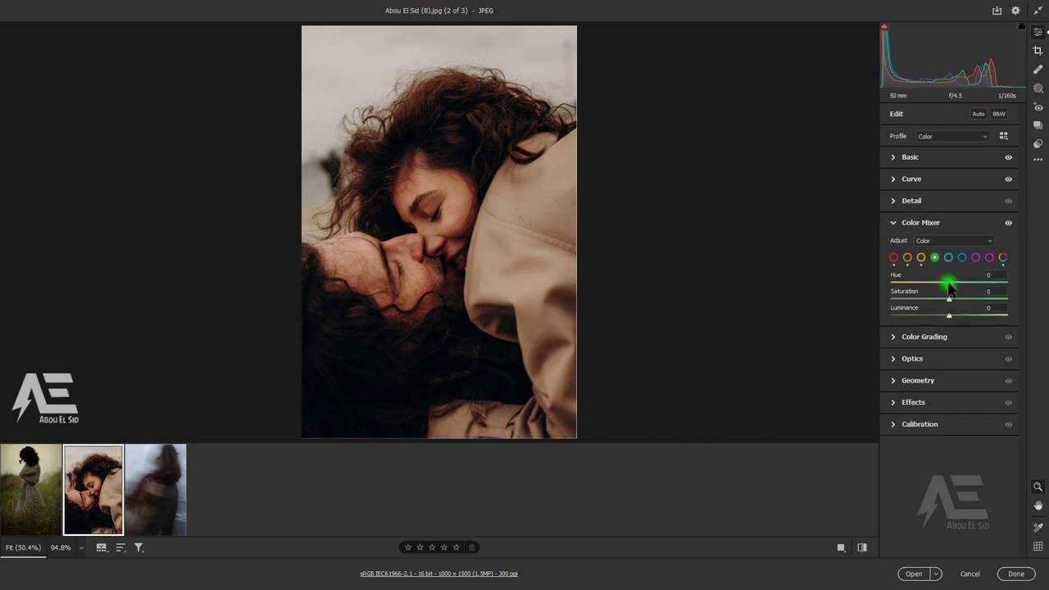
mouse_move(948, 284)
left_mouse_down()
mouse_move(951, 301)
mouse_move(909, 299)
left_mouse_up()
left_click_drag(948, 315, 941, 316)
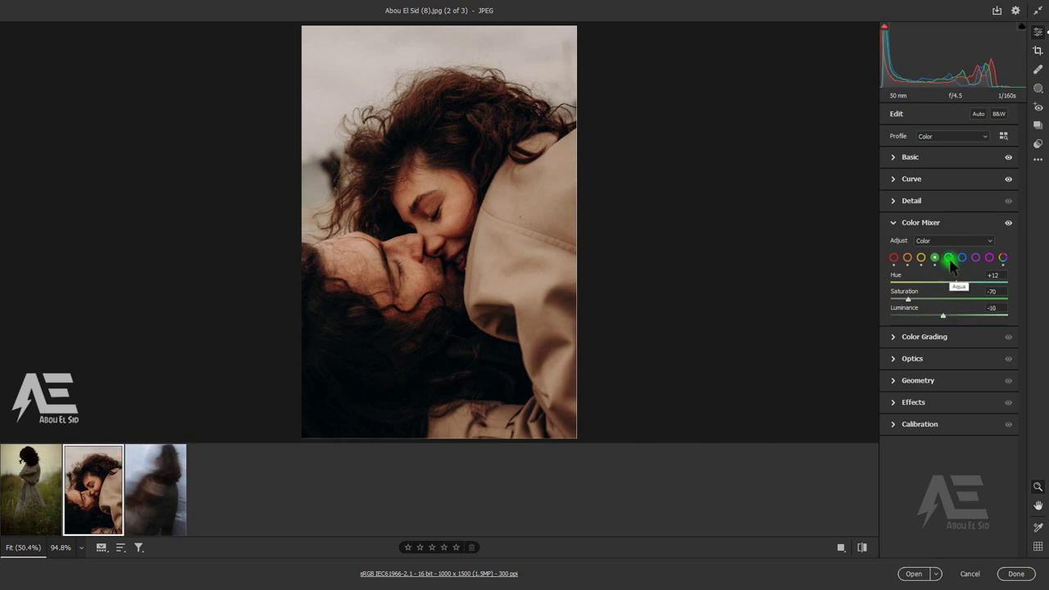
left_click(950, 259)
left_click_drag(949, 302, 939, 302)
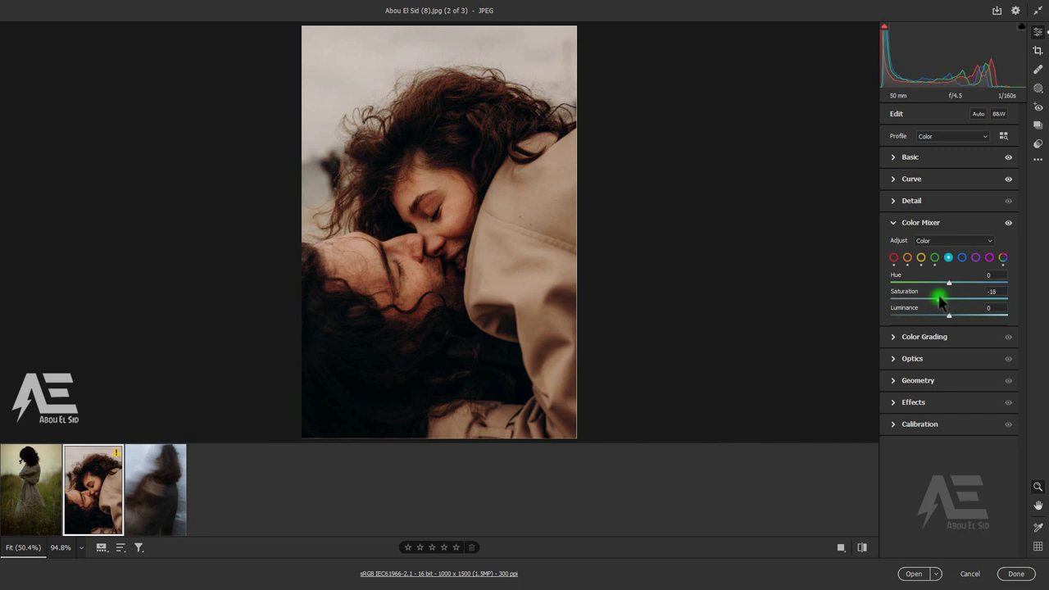
Step: Set the blues to Hue -7, Saturation -26 and Luminance about +20
left_click(962, 259)
mouse_move(944, 302)
left_mouse_down()
mouse_move(935, 300)
mouse_move(961, 323)
left_mouse_up()
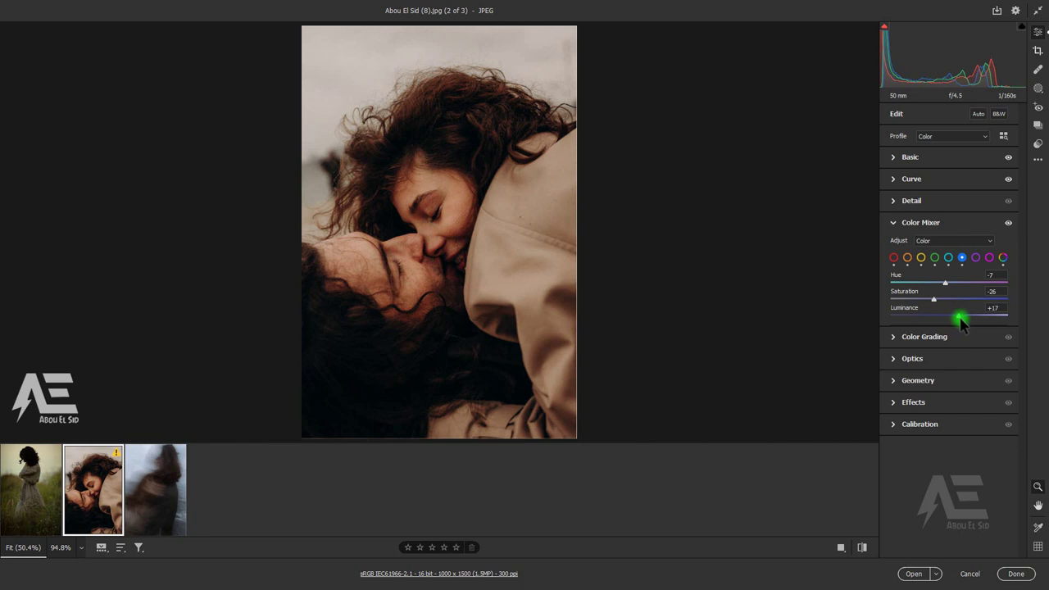
left_click_drag(961, 323, 962, 325)
Step: Set the purples to Hue +31 and Saturation -29
left_click(977, 259)
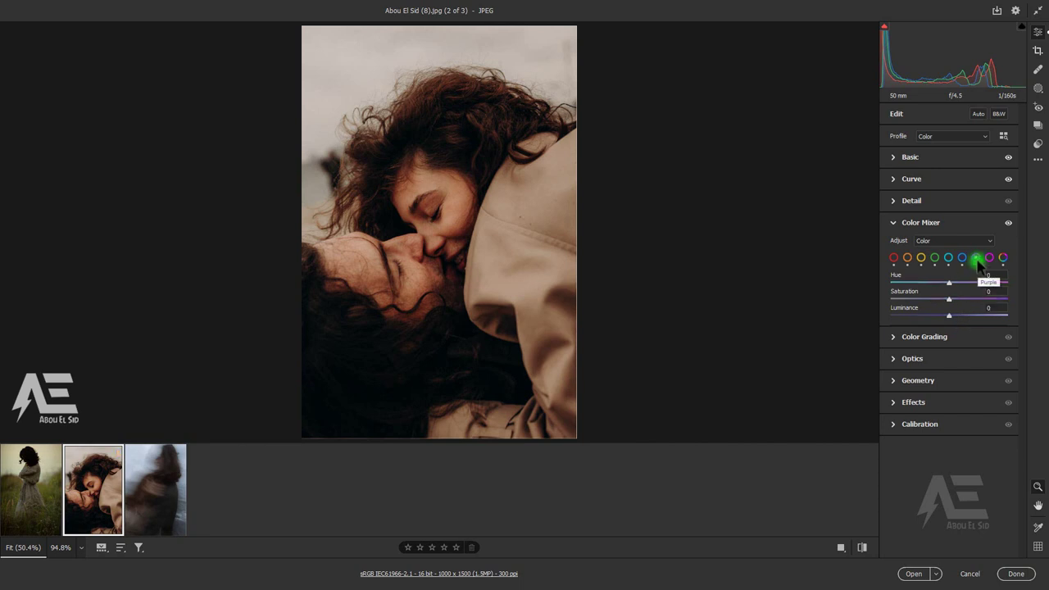
left_click_drag(950, 283, 969, 295)
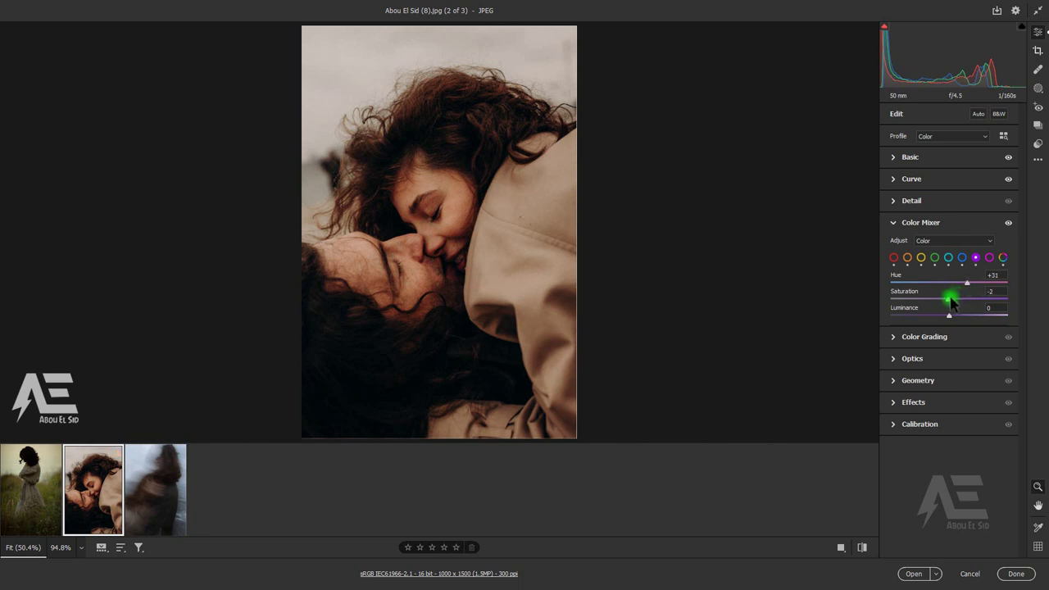
left_click_drag(947, 301, 942, 301)
left_click_drag(940, 302, 932, 300)
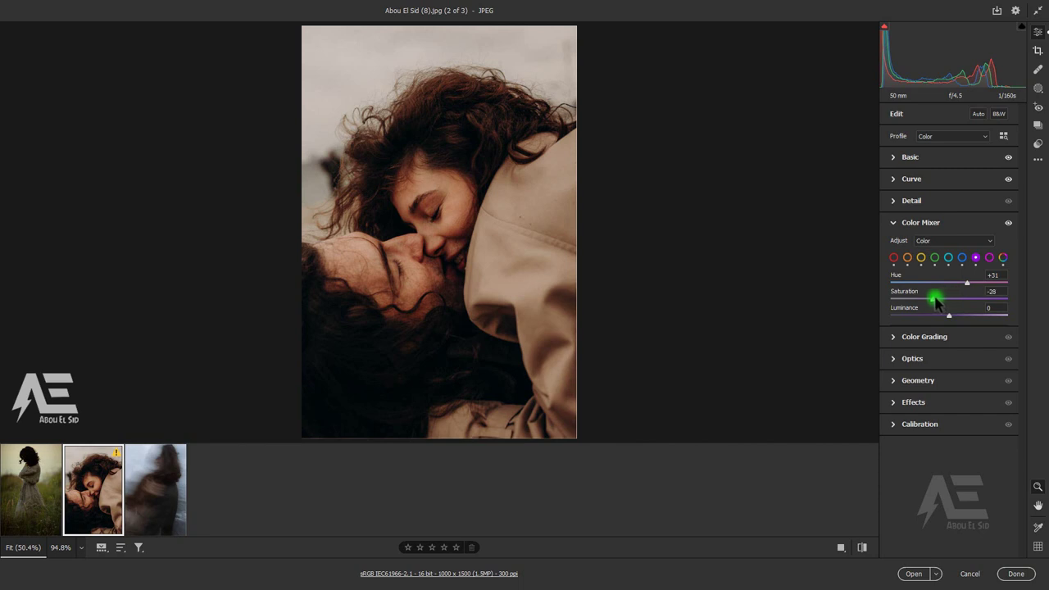
Step: Set the magentas to Hue +27 and Saturation -30
left_click(989, 259)
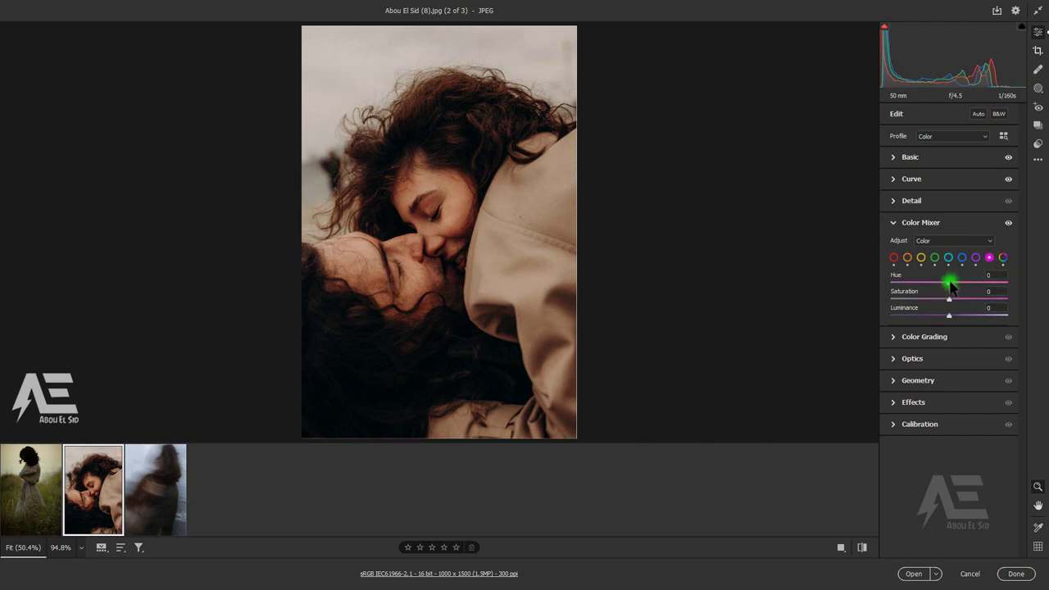
mouse_move(956, 280)
left_mouse_down()
mouse_move(967, 291)
mouse_move(944, 304)
left_mouse_up()
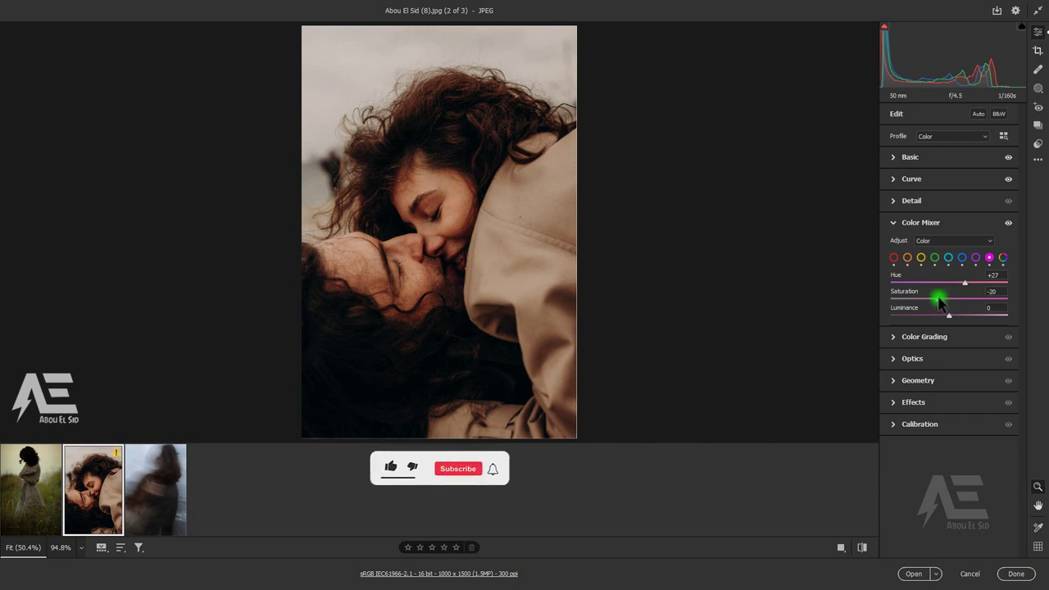
left_click_drag(941, 304, 934, 303)
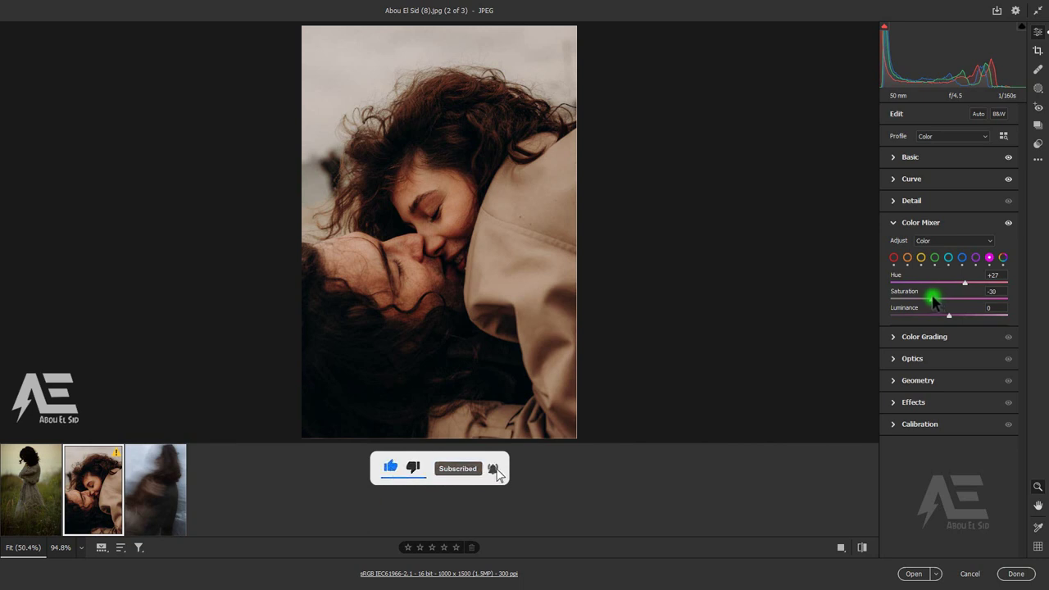
Step: Toggle the Color Mixer off and on to compare, then collapse it
left_click(1009, 223)
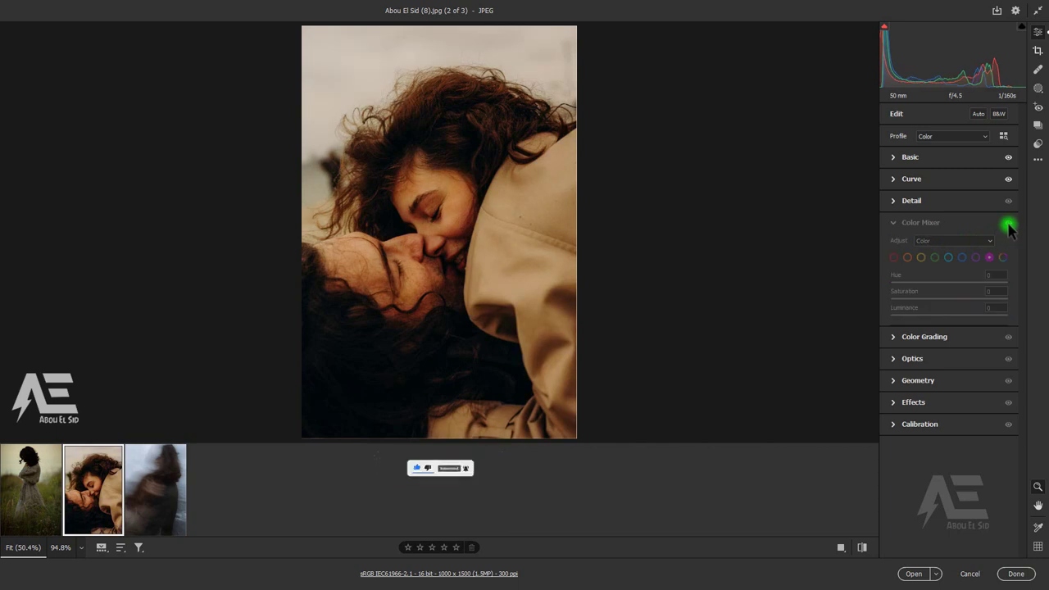
left_click(1008, 226)
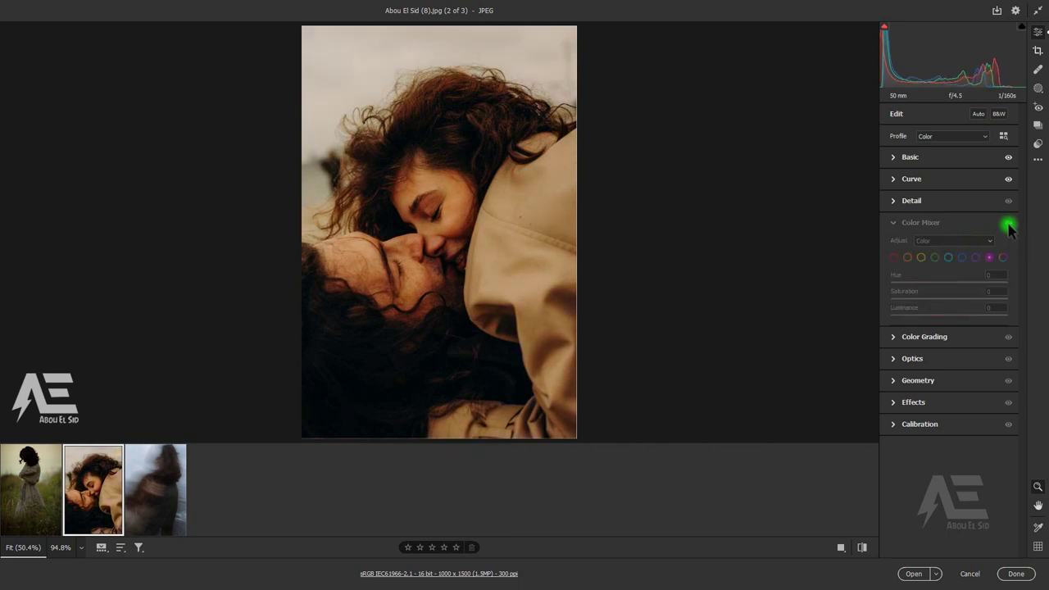
left_click(1008, 226)
left_click(936, 223)
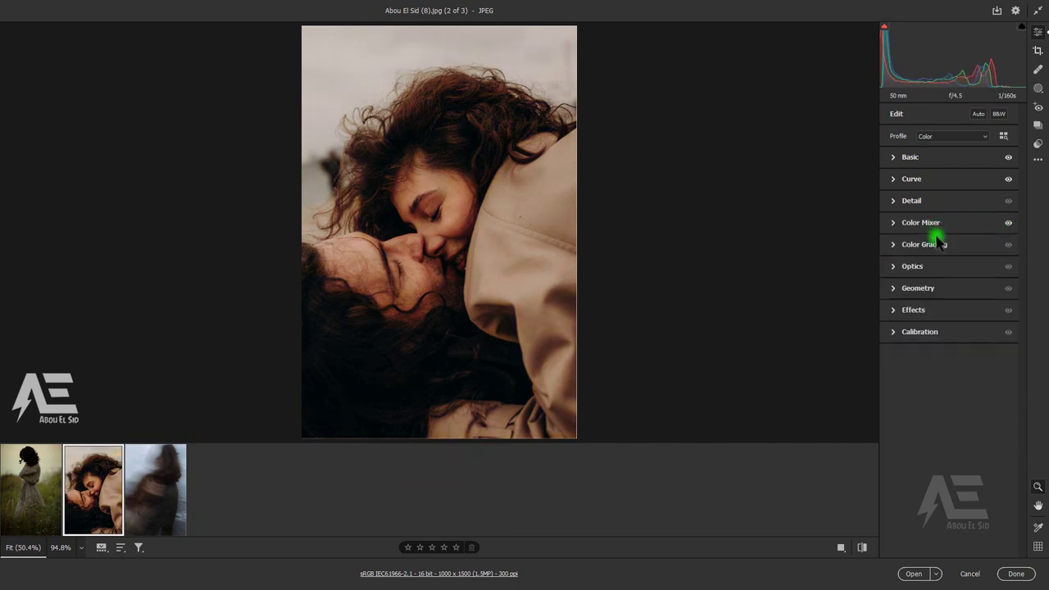
Step: In Color Grading, tint the shadows to Hue 215, Saturation 4, and set Blending to 100
left_click(947, 244)
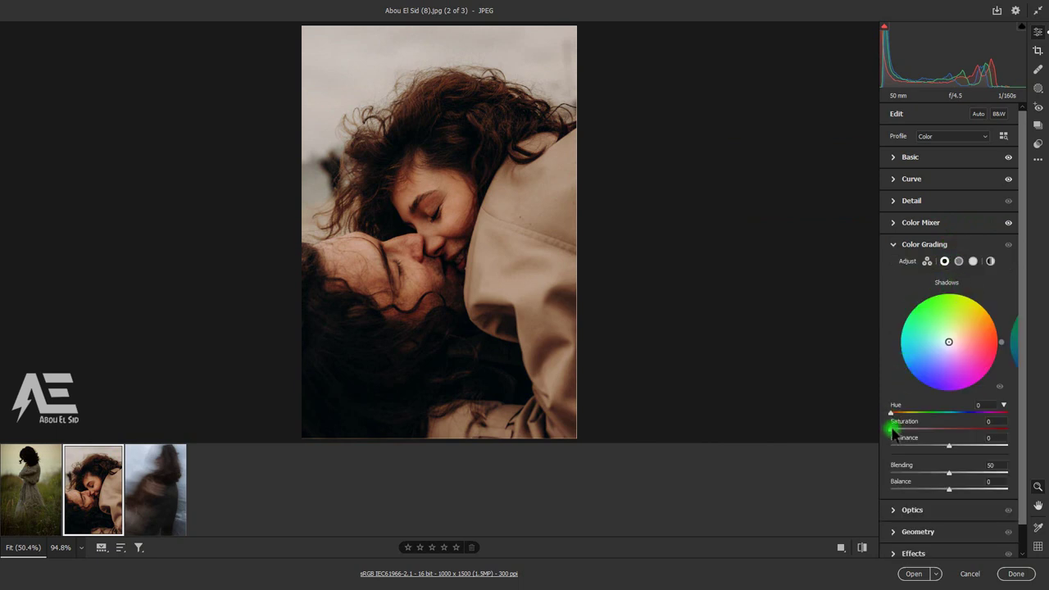
left_click_drag(894, 433, 906, 438)
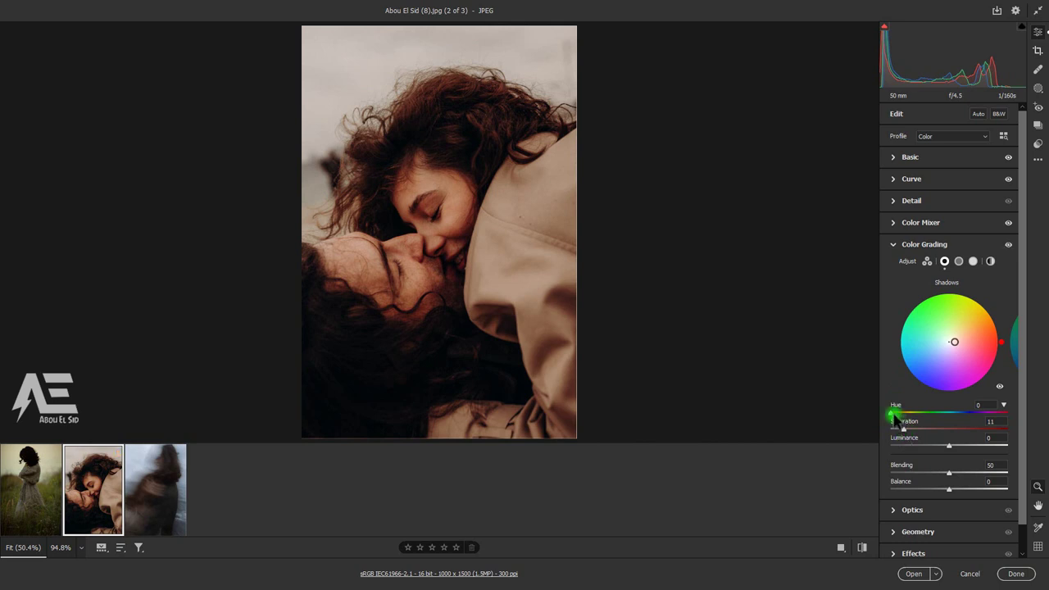
left_click_drag(892, 414, 905, 419)
left_click_drag(915, 419, 965, 424)
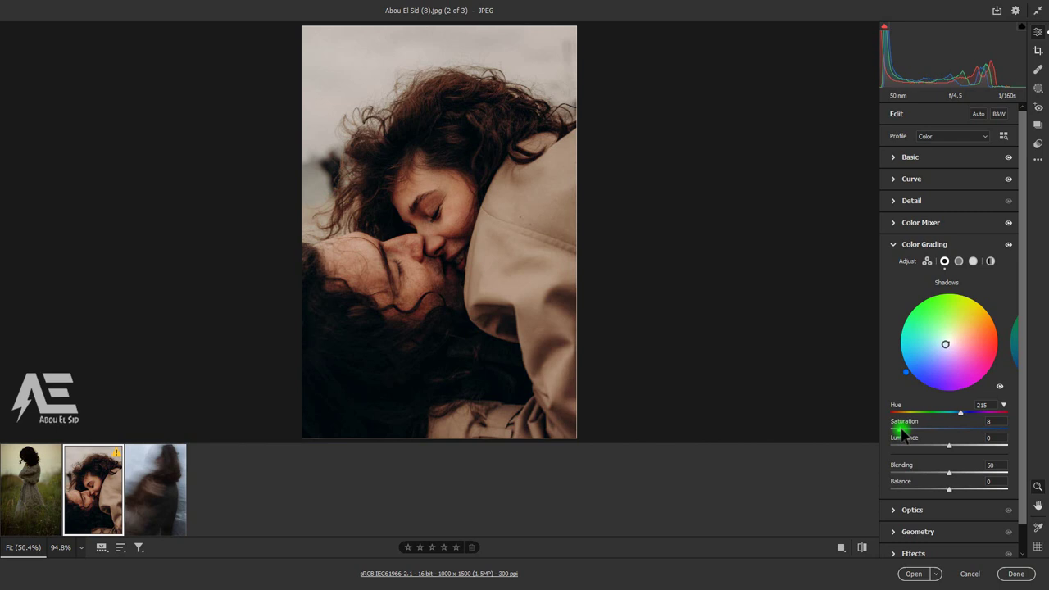
left_click_drag(900, 436, 898, 437)
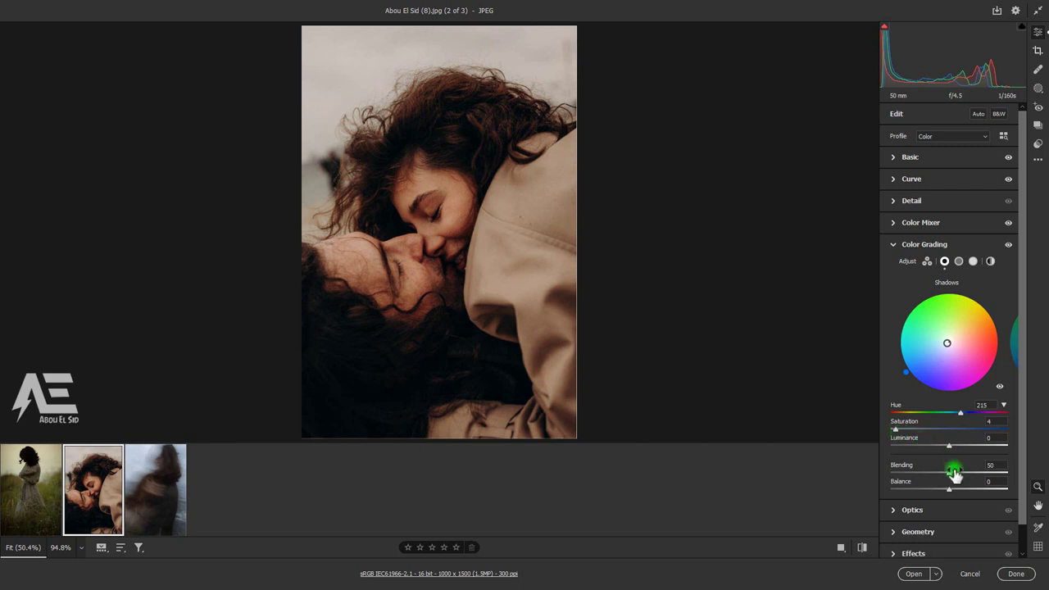
left_click_drag(952, 474, 1013, 476)
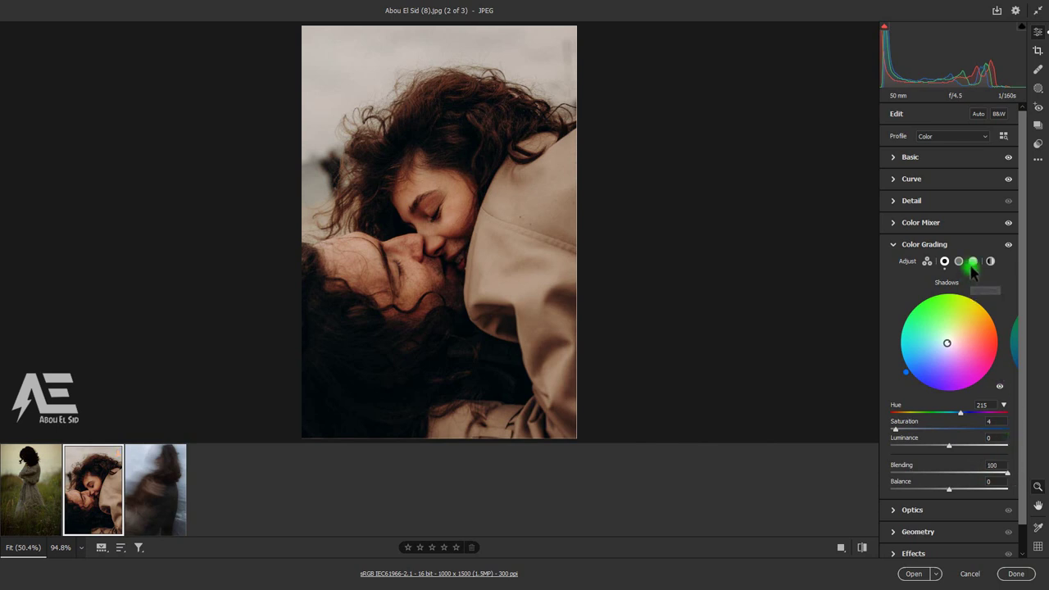
Step: Tint the Color Grading highlights to Hue 49, Saturation 7
left_click(974, 262)
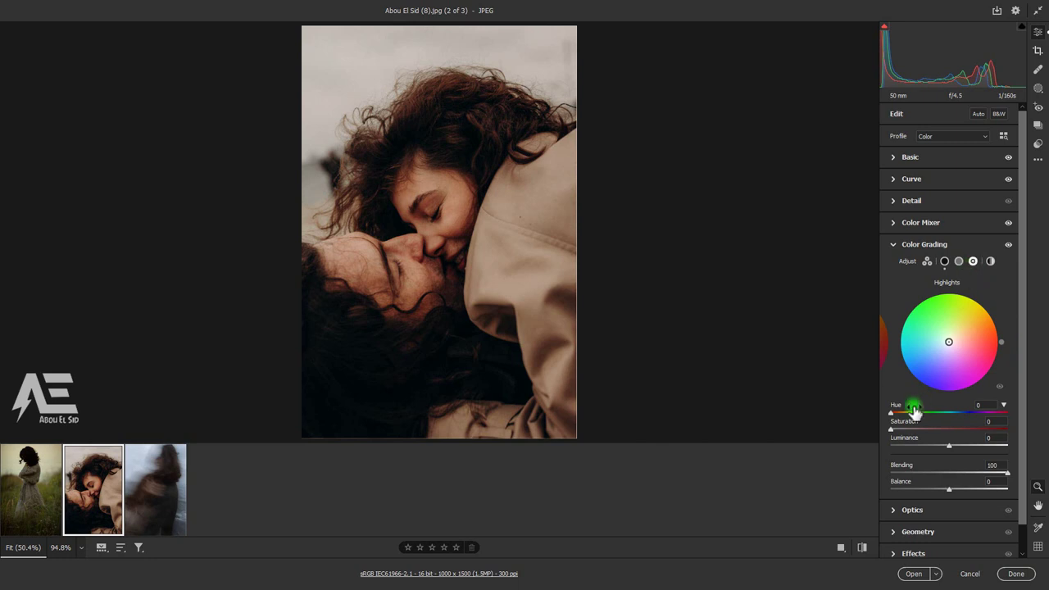
left_click(891, 430)
mouse_move(894, 429)
left_mouse_down()
mouse_move(909, 433)
mouse_move(900, 413)
mouse_move(906, 420)
left_mouse_up()
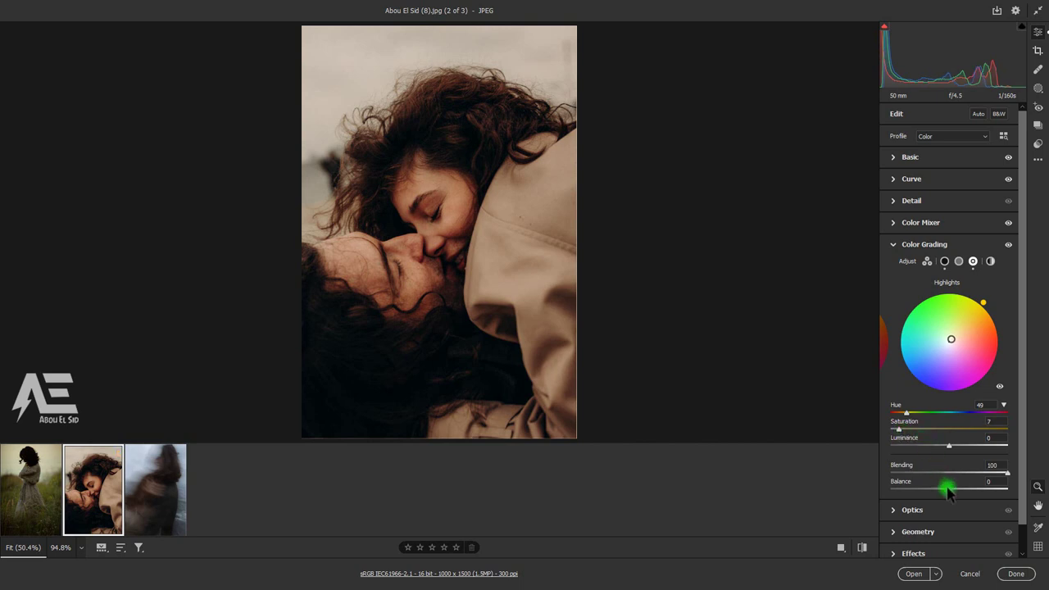
Step: Push the grading Balance to +80, toggling Color Grading off and on to compare
left_click_drag(949, 490, 965, 492)
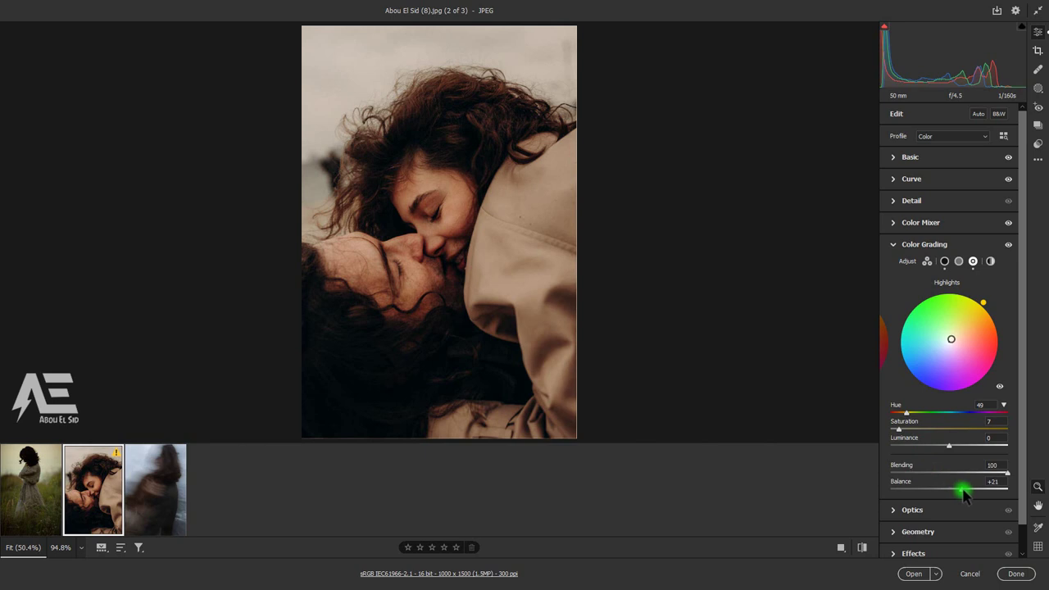
left_click(1010, 245)
left_click(1011, 248)
left_click_drag(963, 487, 980, 492)
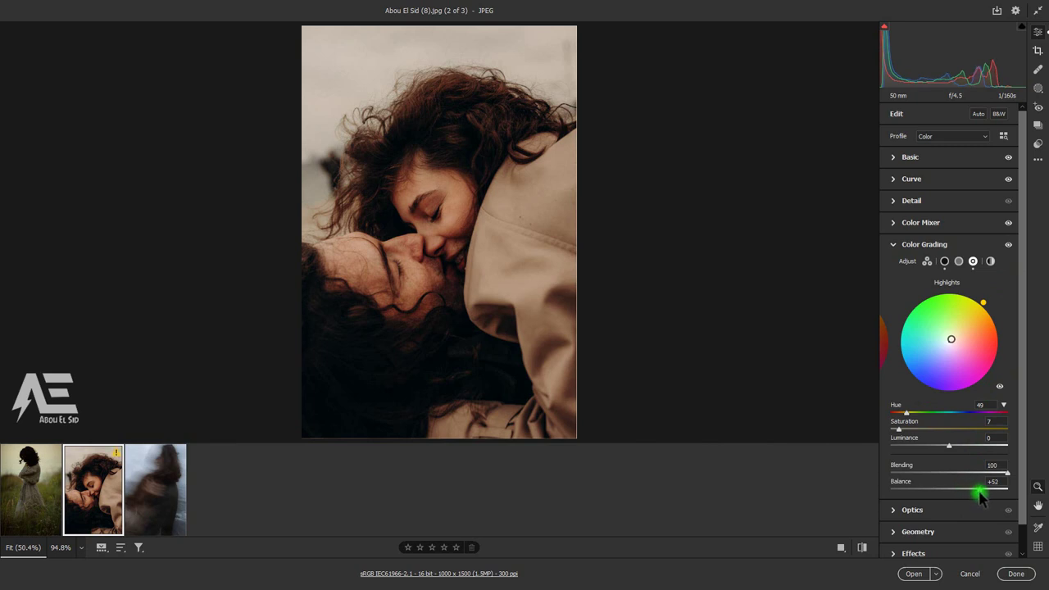
left_click_drag(980, 490, 996, 499)
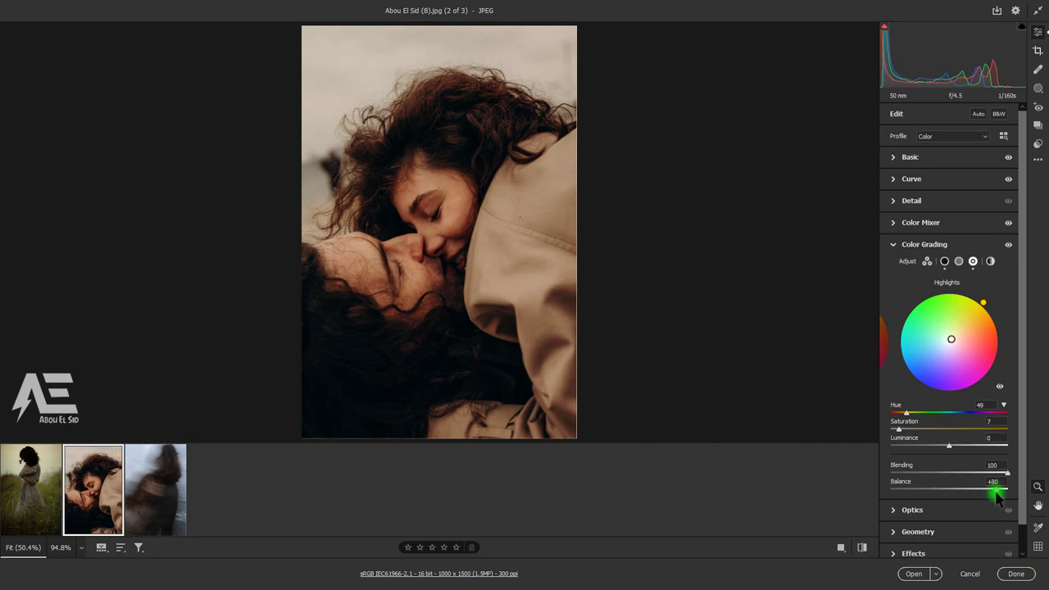
left_click(1009, 246)
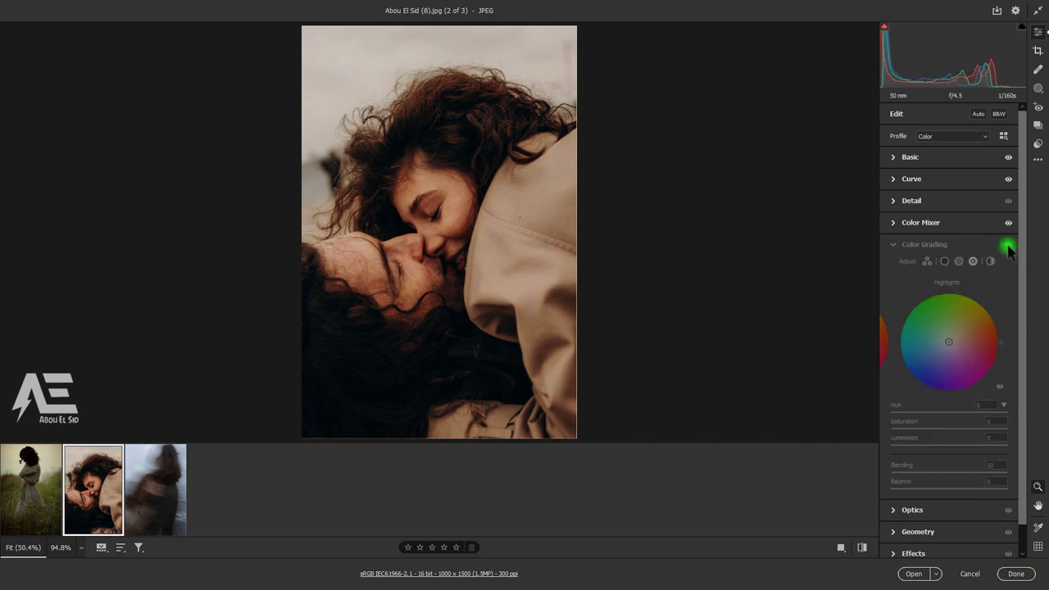
Step: Set Effects Grain to 16 and fit the whole photo in view
left_click(945, 245)
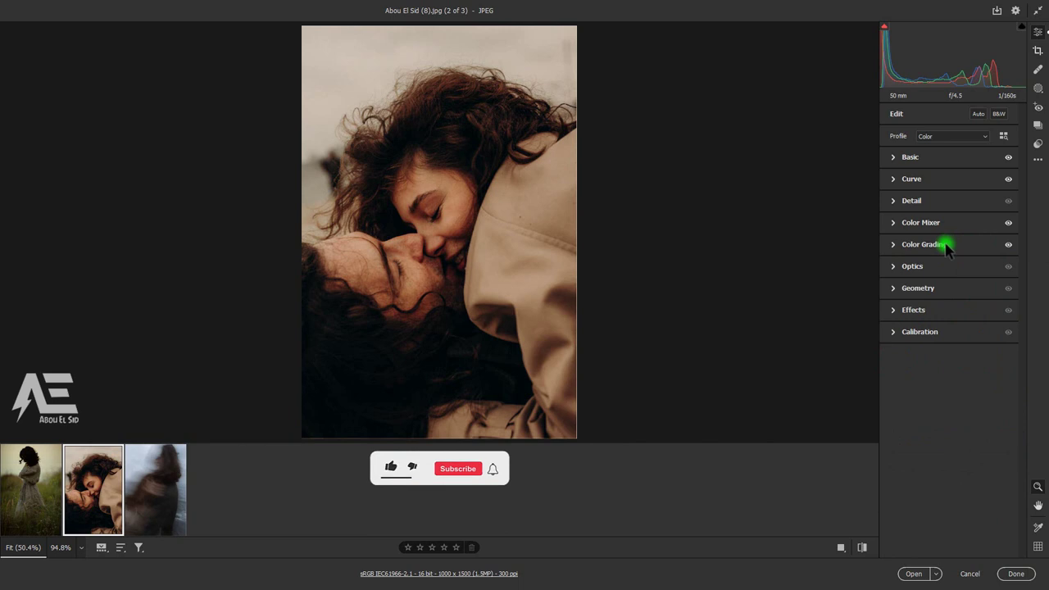
left_click(926, 312)
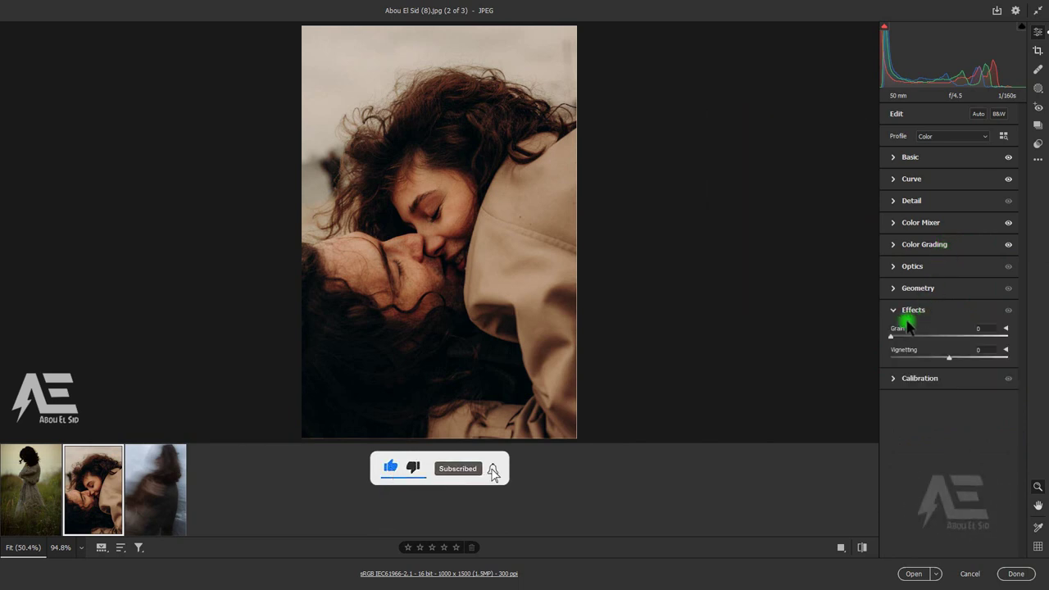
left_click_drag(894, 336, 914, 339)
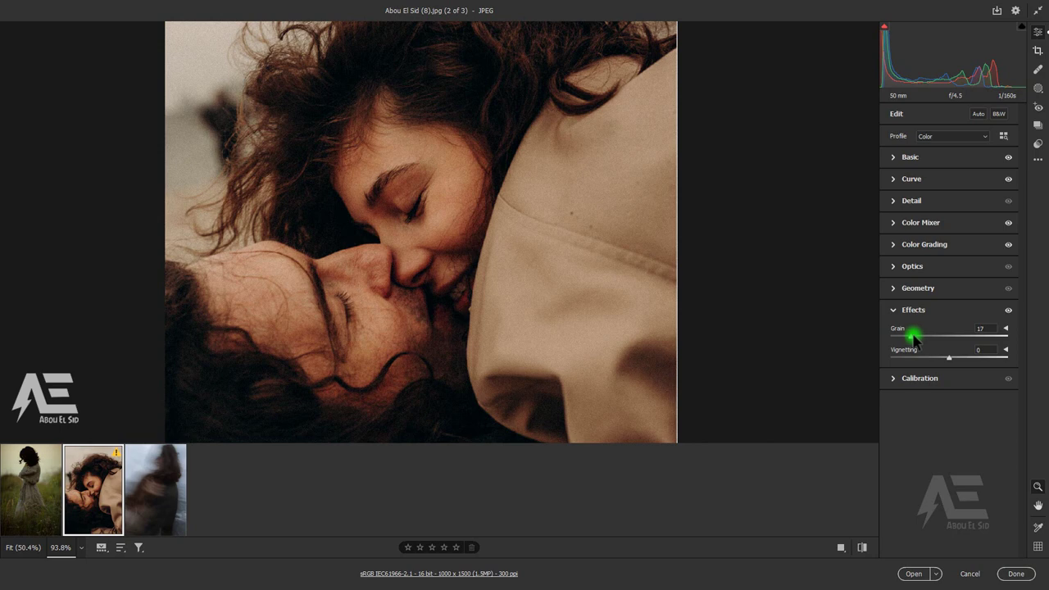
left_click(597, 288)
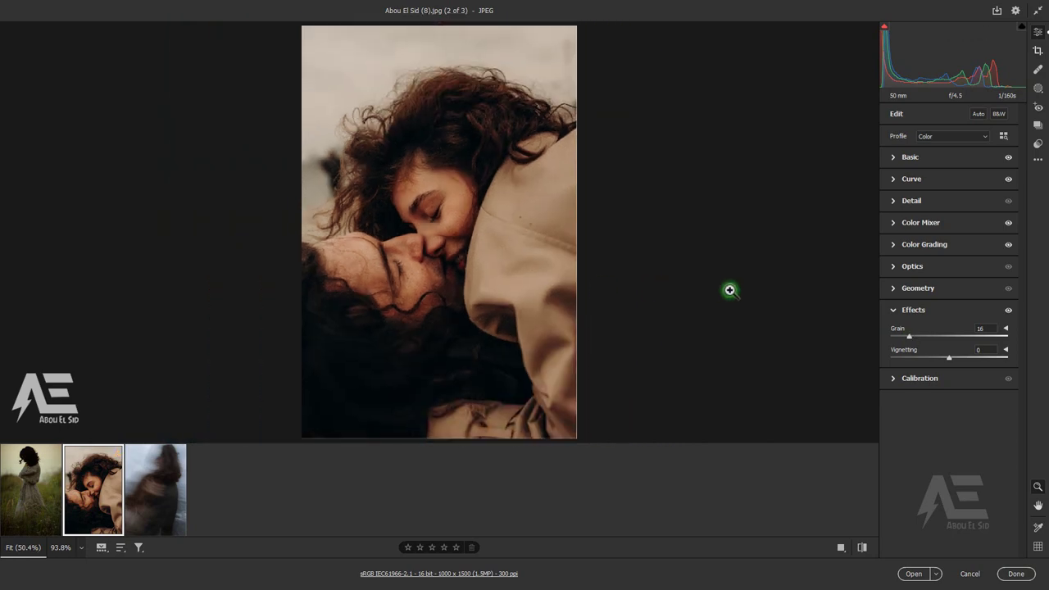
left_click(905, 312)
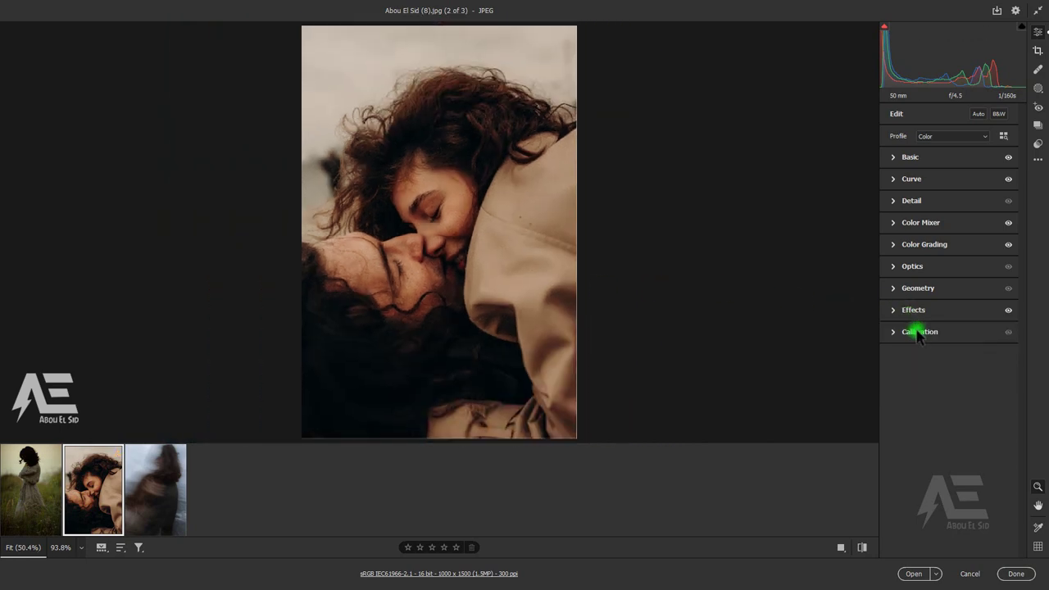
Step: Set Calibration to Red Hue +32, Green Hue +1/Sat -10, Blue Hue -10/Sat -21
left_click(919, 333)
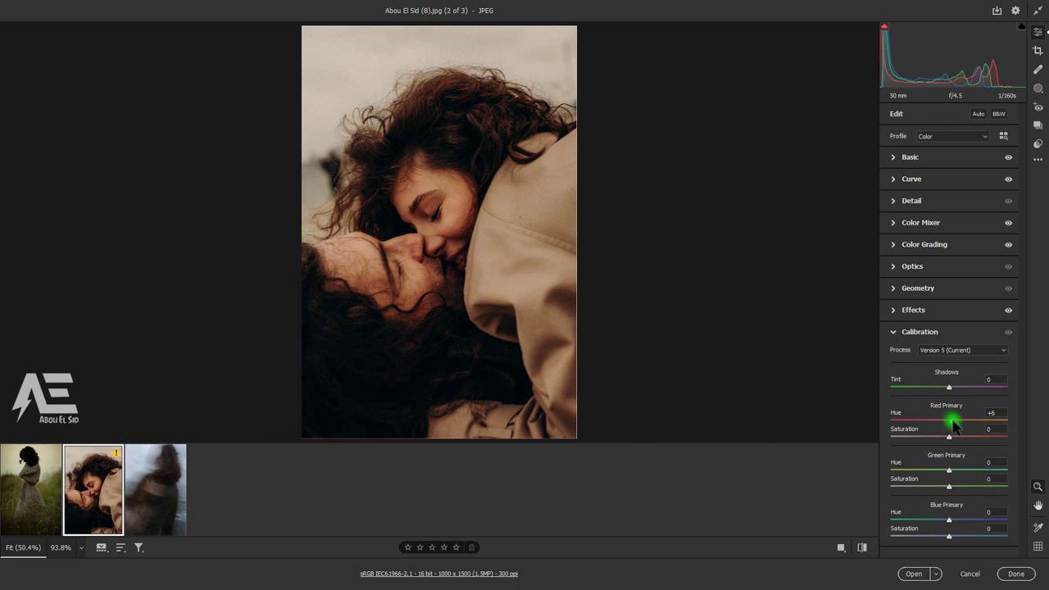
left_click_drag(953, 420, 963, 429)
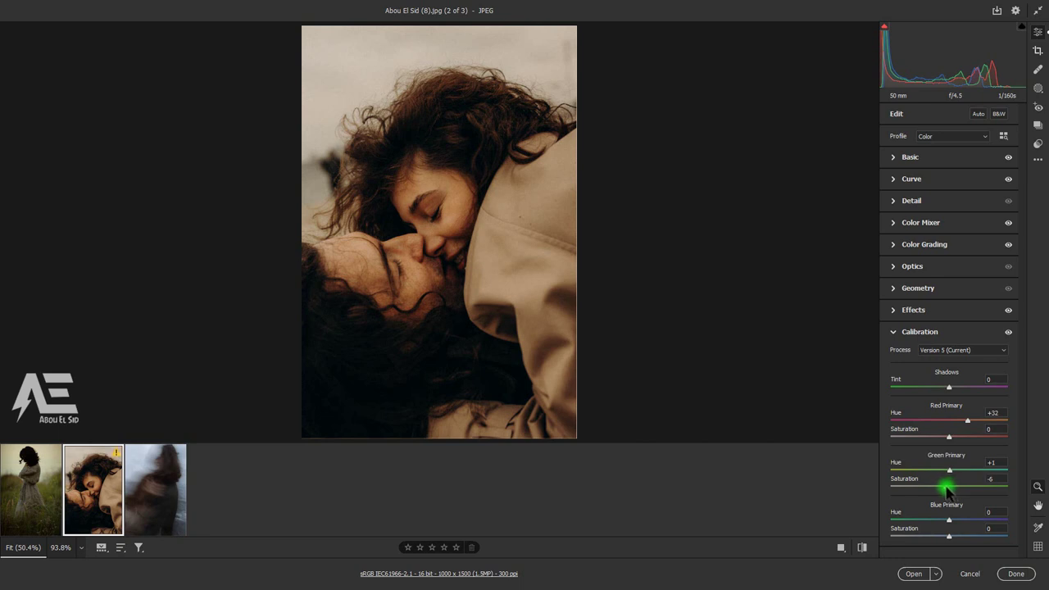
left_click_drag(947, 489, 945, 490)
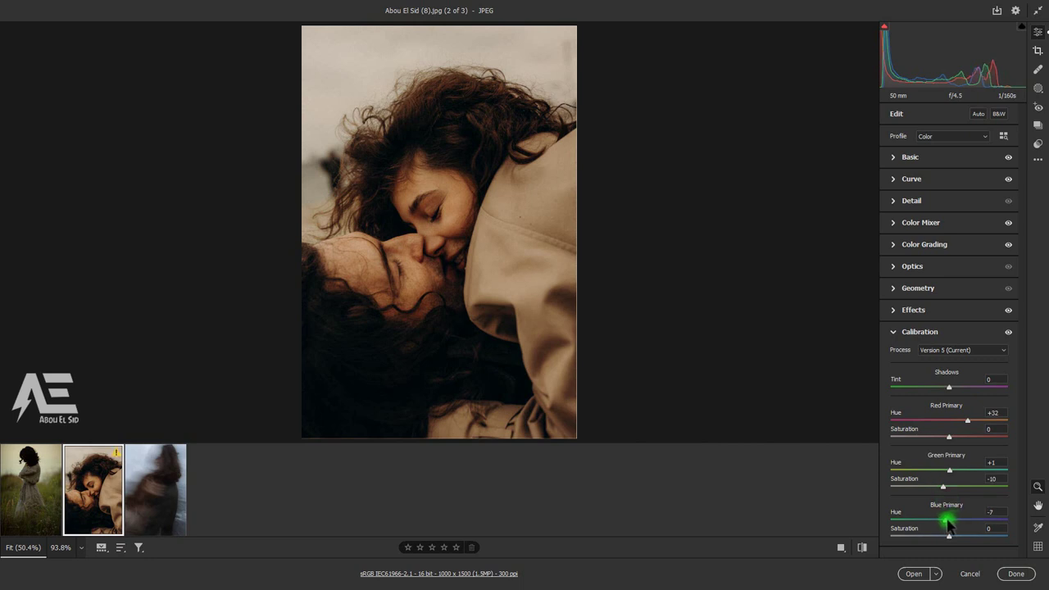
left_click_drag(947, 523, 946, 530)
left_click_drag(949, 535, 942, 535)
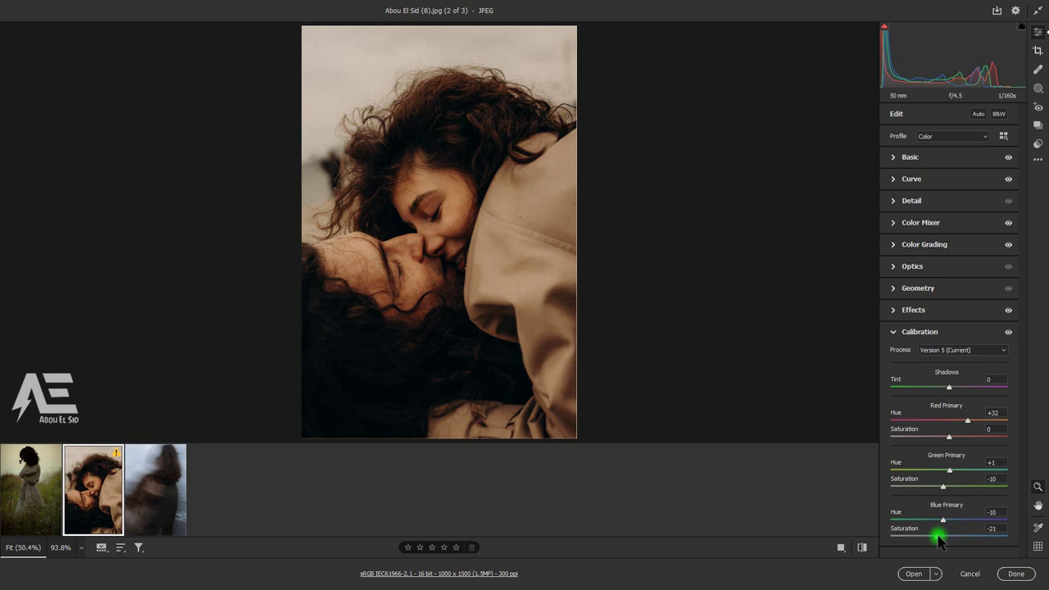
Step: Toggle calibration off and on to compare, then show the portrait before and after side by side
left_click(1008, 332)
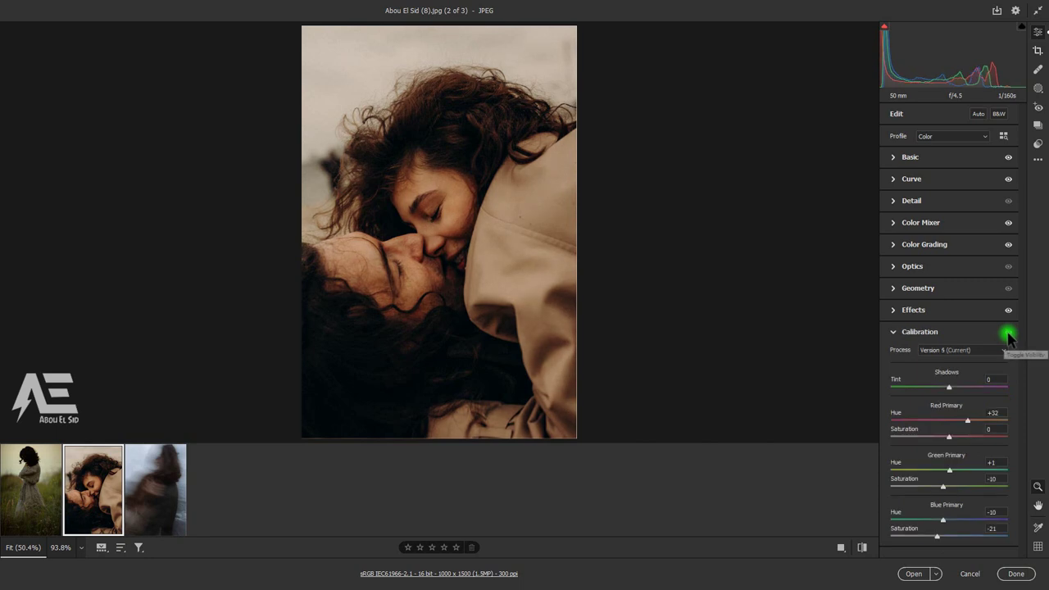
left_click(972, 332)
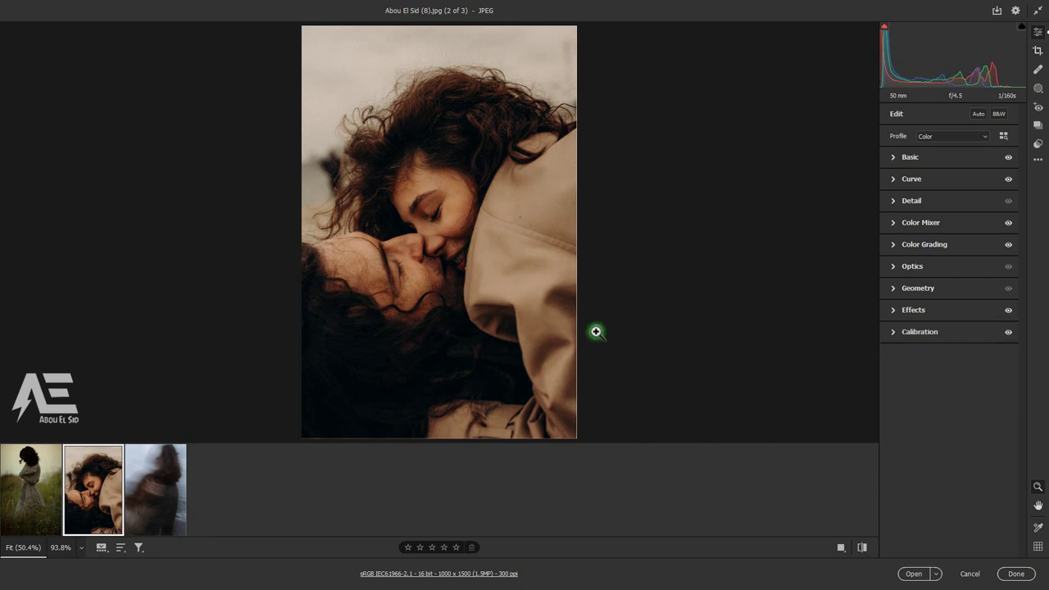
left_click(861, 548)
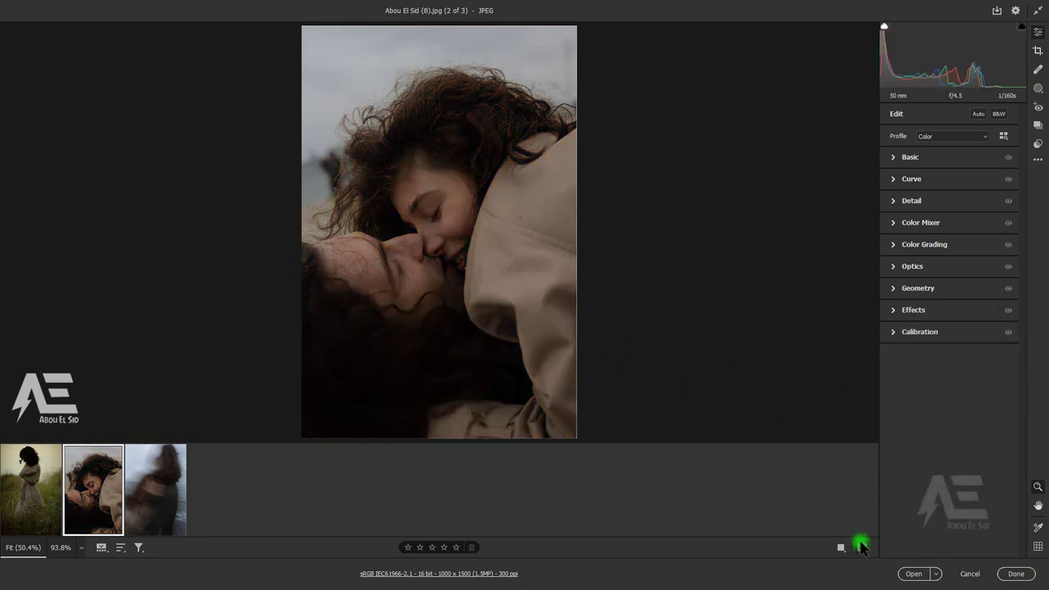
left_click(861, 548)
left_click(841, 547)
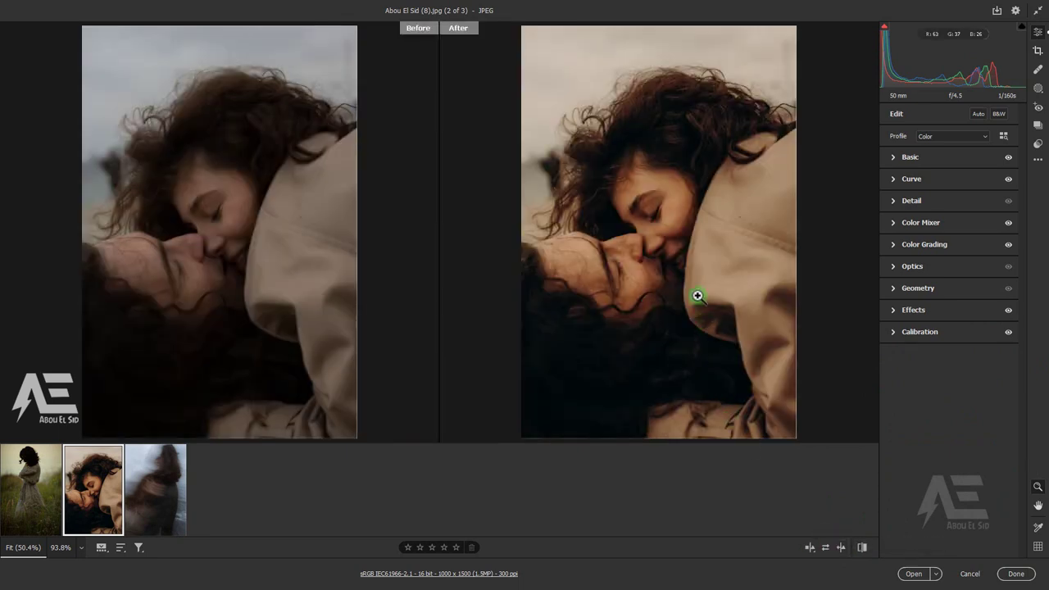
Step: Copy the couple portrait's edit settings and paste them onto the field portrait and seaside photo
right_click(675, 229)
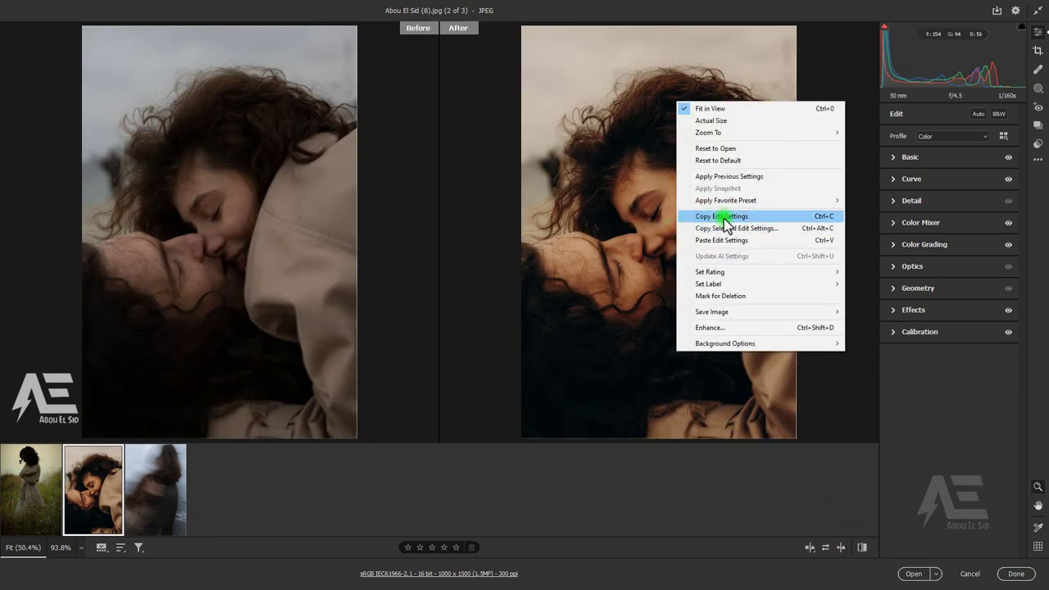
left_click(754, 217)
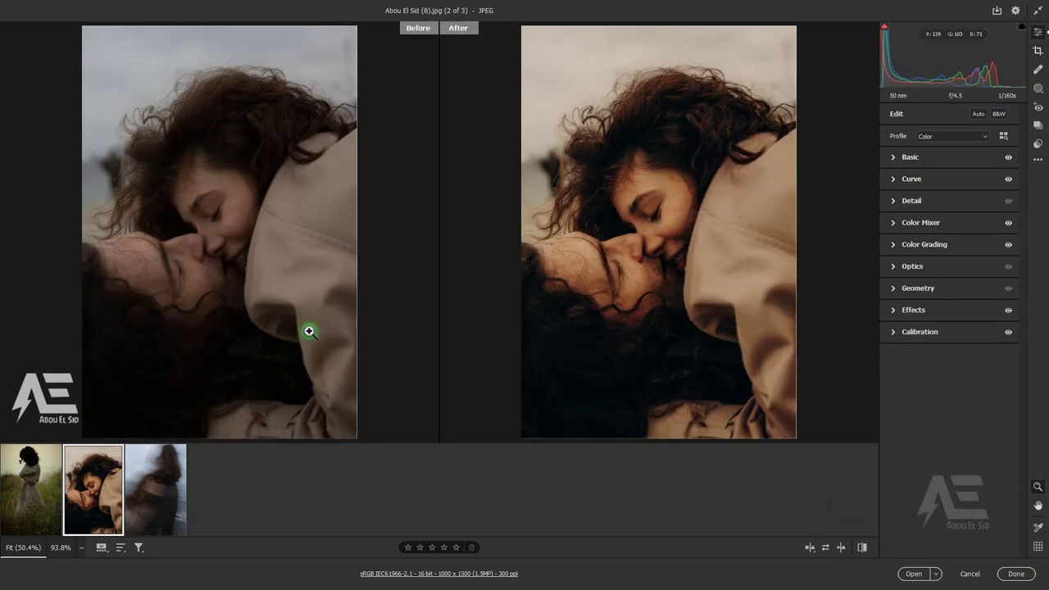
left_click(33, 492)
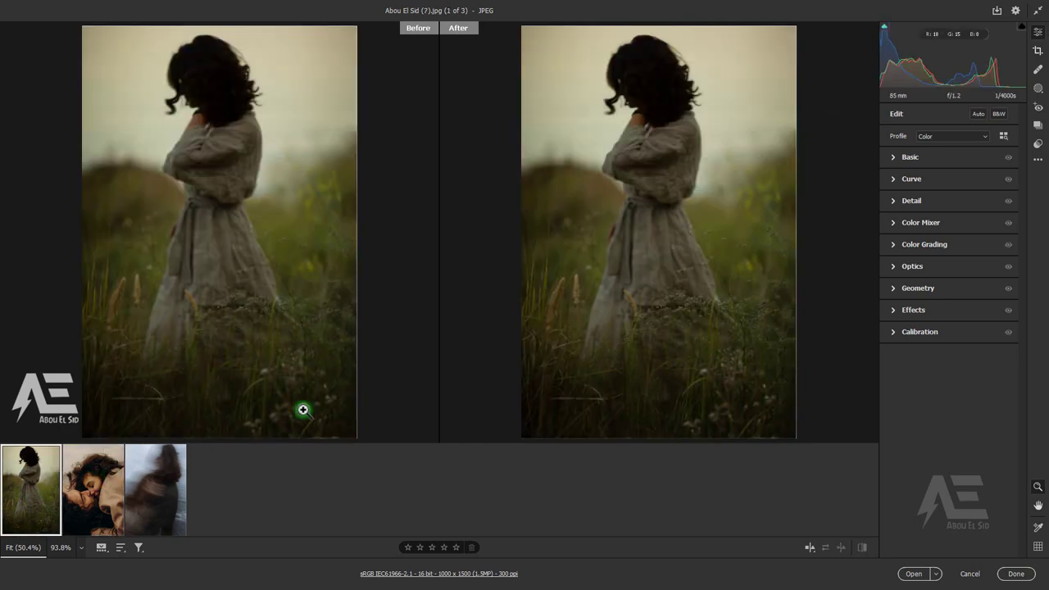
right_click(625, 211)
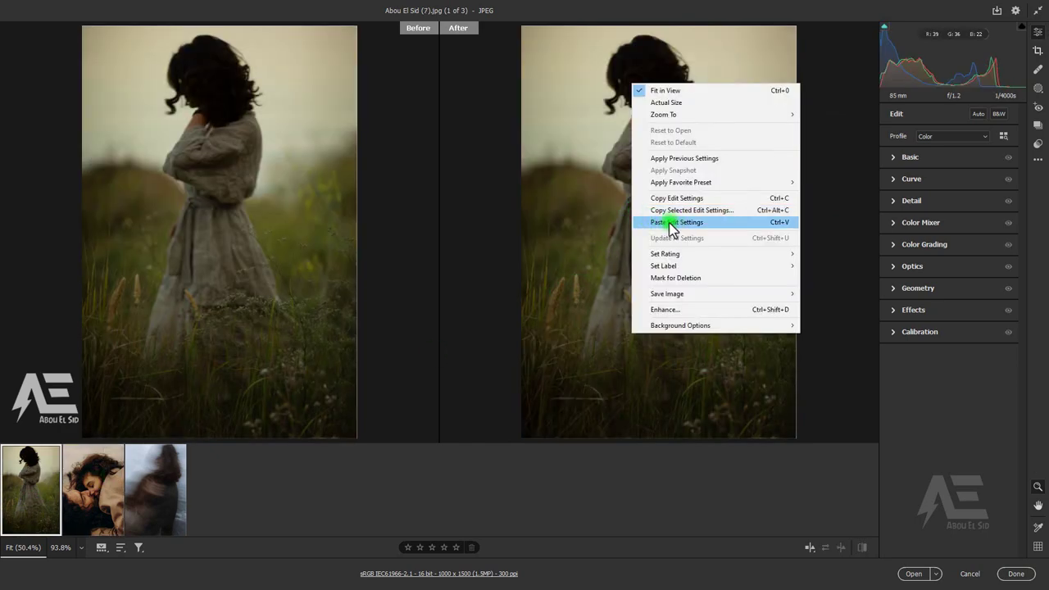
left_click(672, 223)
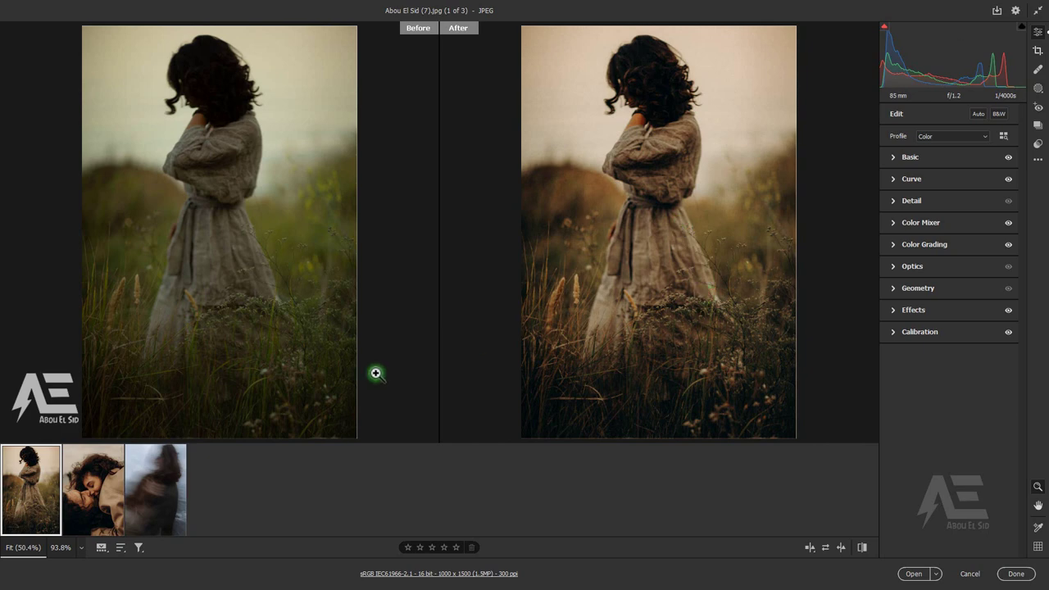
left_click(141, 492)
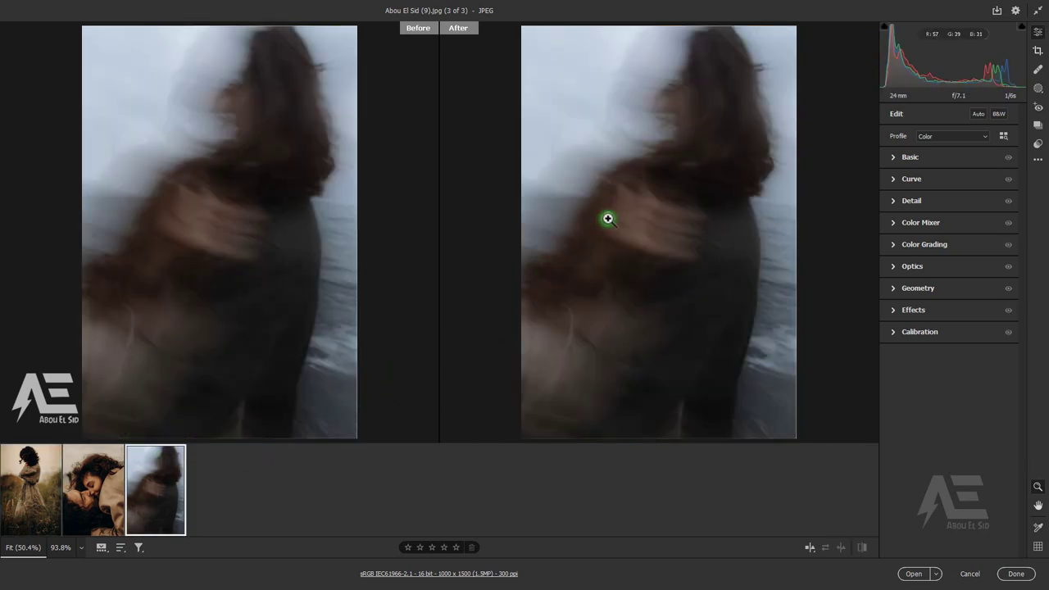
right_click(638, 182)
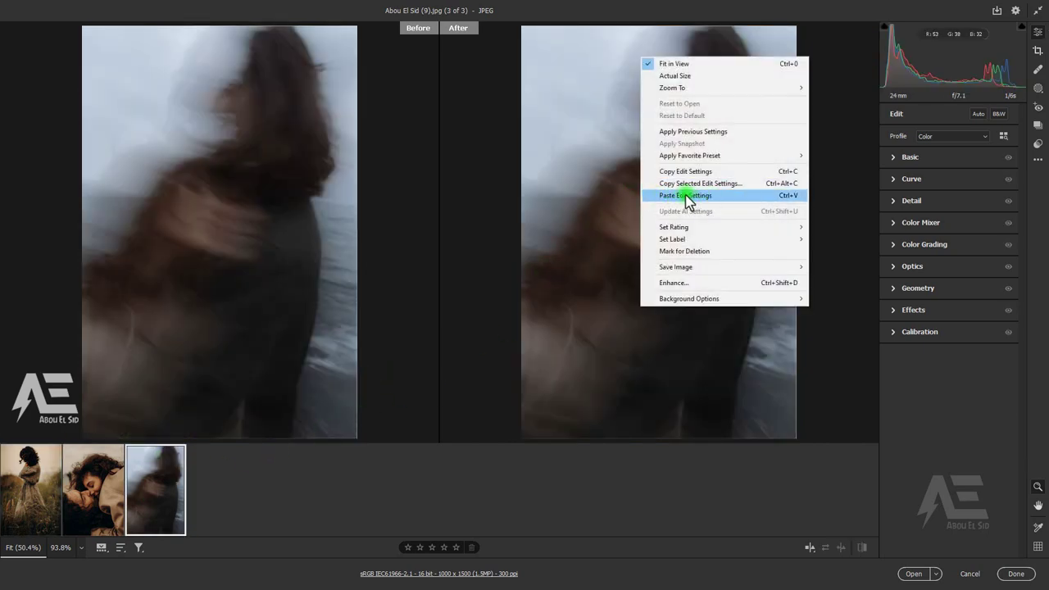
left_click(708, 197)
Step: Select the Orange swatch in Color Mixer and preview the seaside photo without mixer changes
left_click(841, 548)
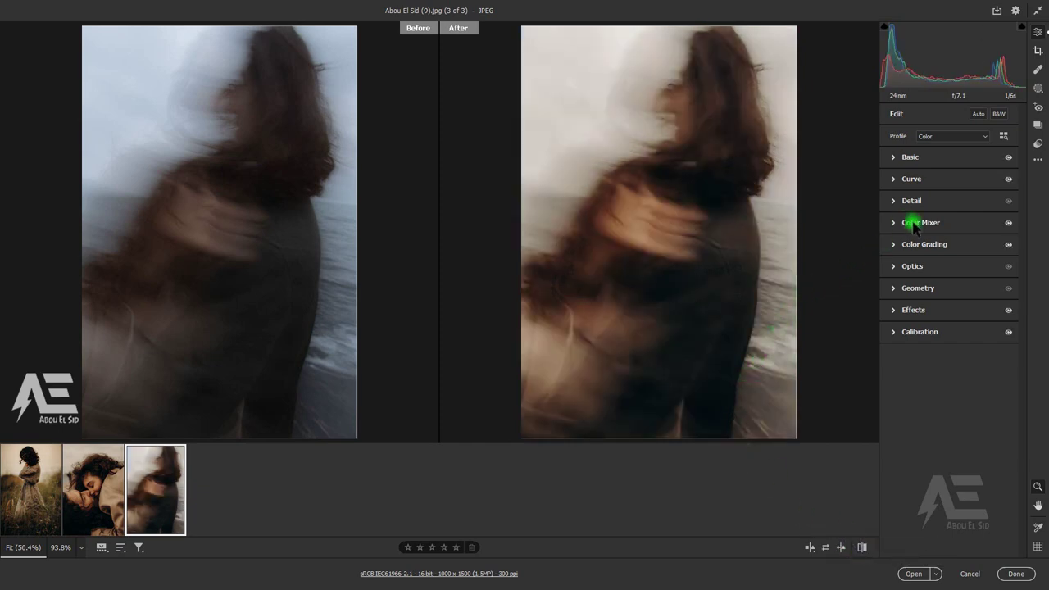
left_click(912, 222)
left_click(908, 259)
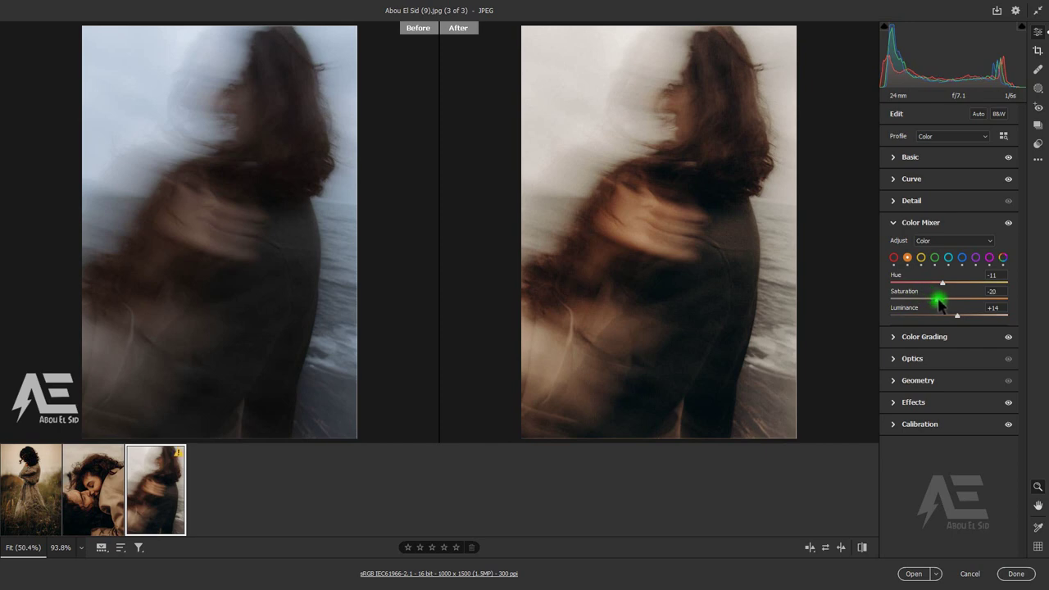
left_click(1009, 223)
left_click(939, 224)
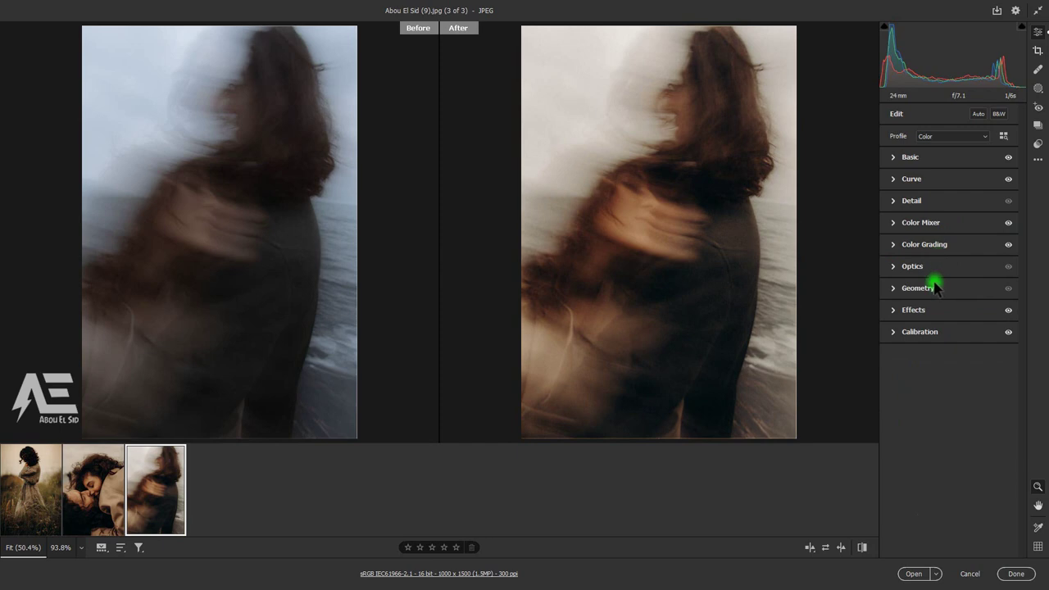
Step: Raise Color Grading shadow saturation to 29, with hue 215 and luminance -15
left_click(932, 244)
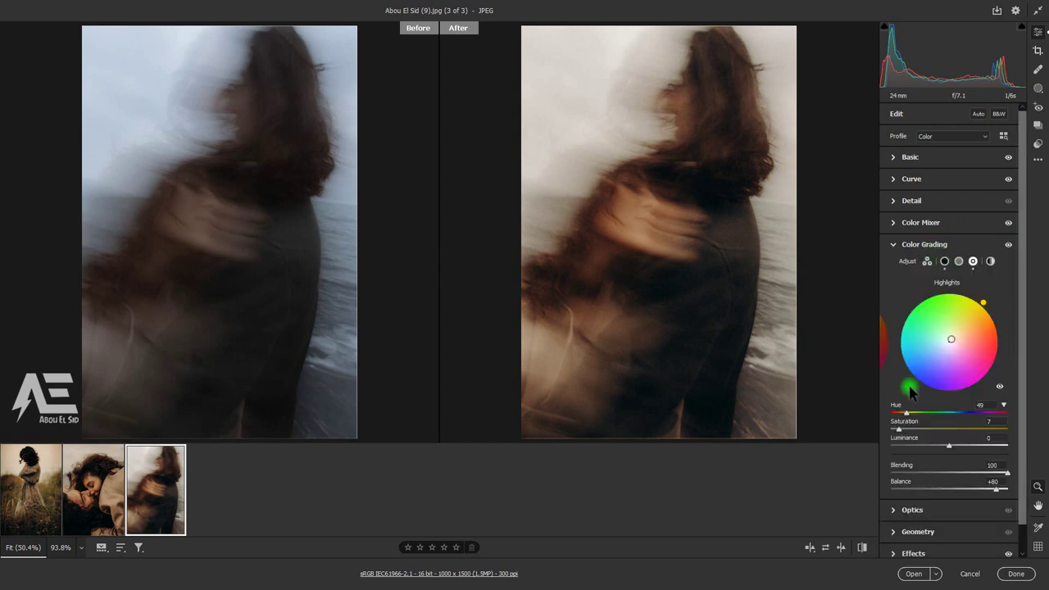
left_click(947, 263)
left_click_drag(895, 427, 934, 446)
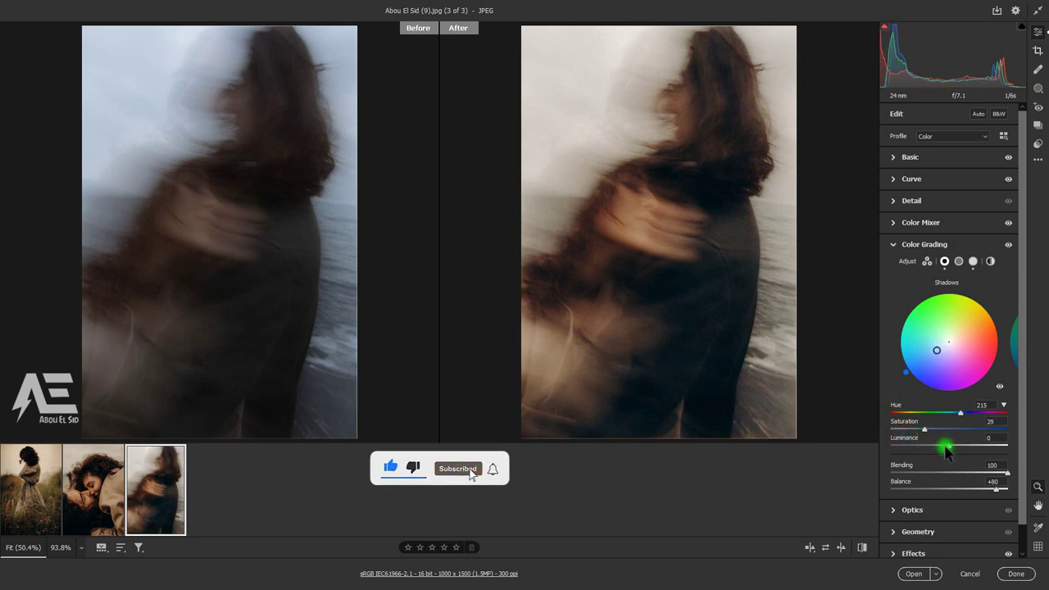
Step: Cycle the seaside photo through original, top/bottom, single and left/right split before/after views
left_click(918, 245)
left_click(862, 547)
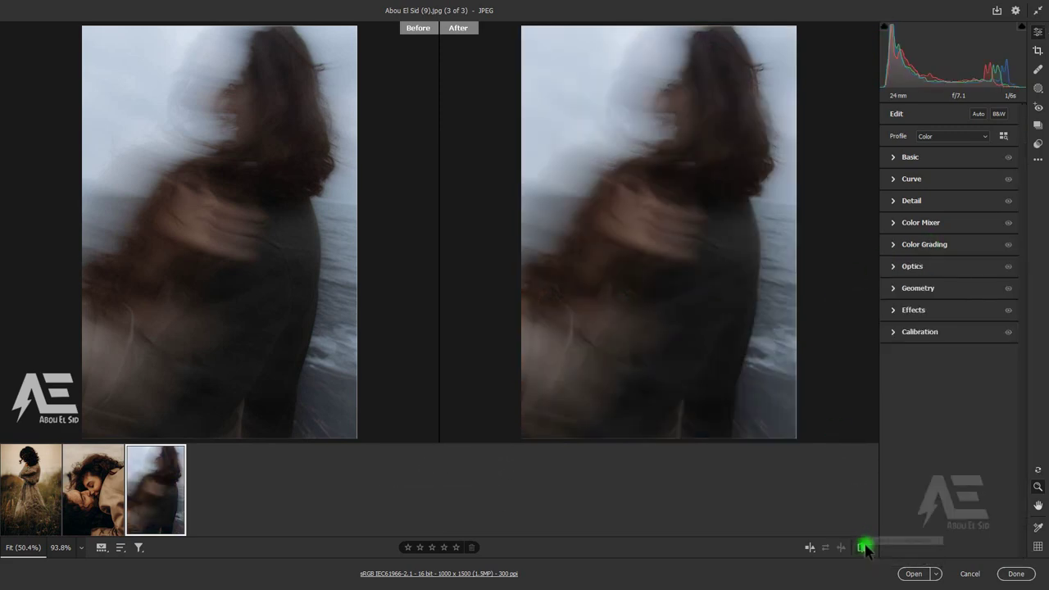
left_click(811, 548)
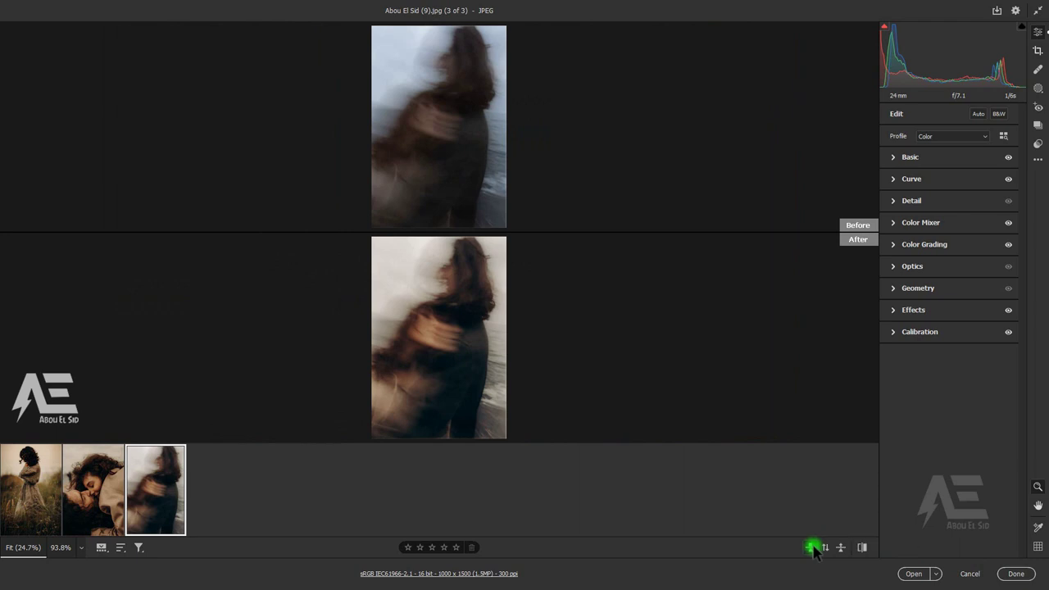
left_click(811, 547)
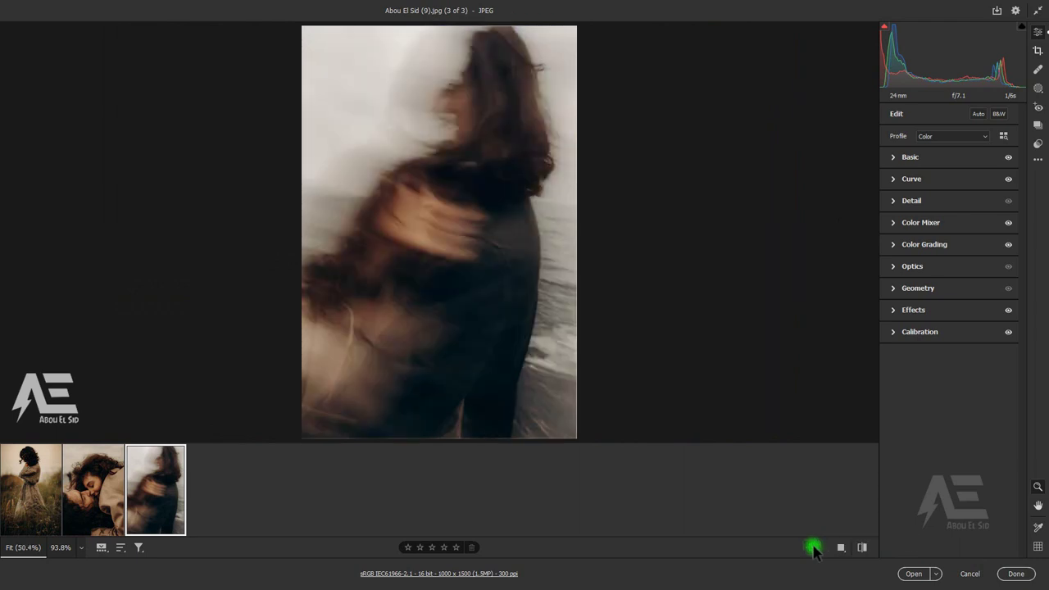
left_click(862, 548)
left_click(862, 548)
left_click(811, 547)
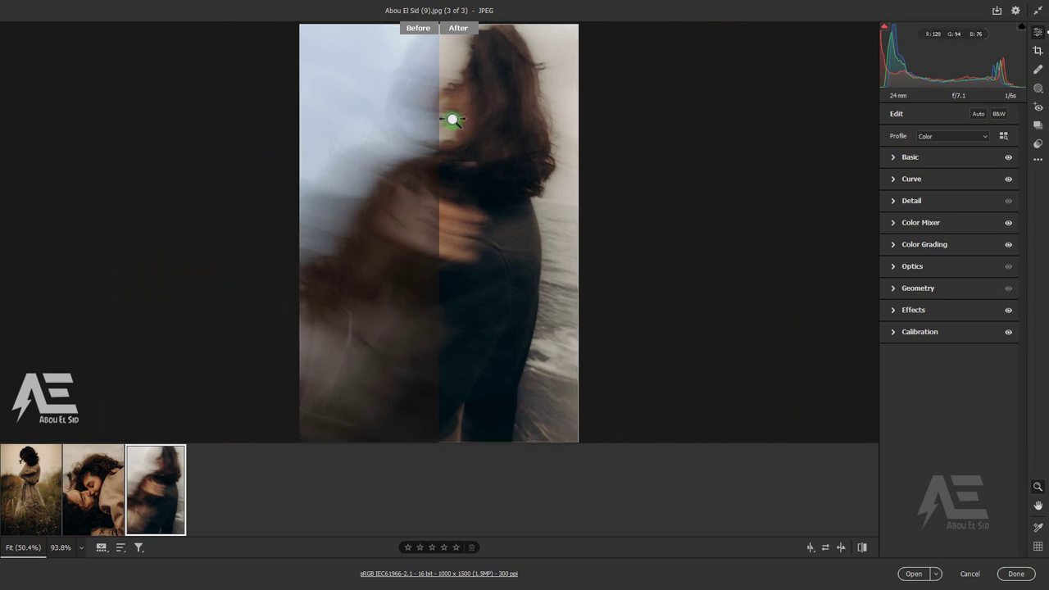
Step: Zoom in and out on the split and top/bottom comparisons, then show the edited photo alone
left_click_drag(445, 117, 536, 127)
left_click_drag(497, 125, 468, 122)
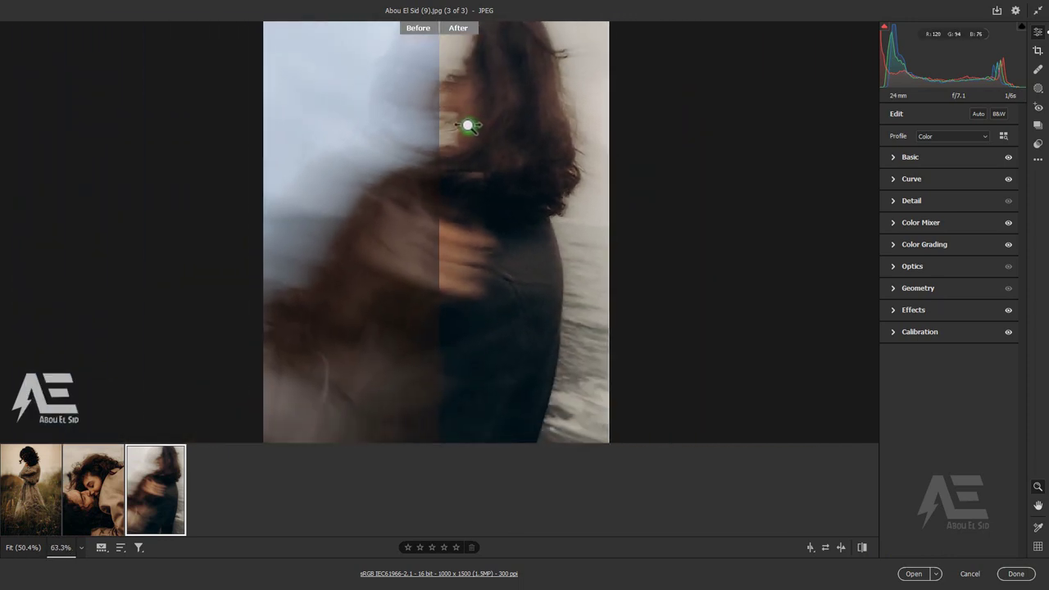
left_click(810, 547)
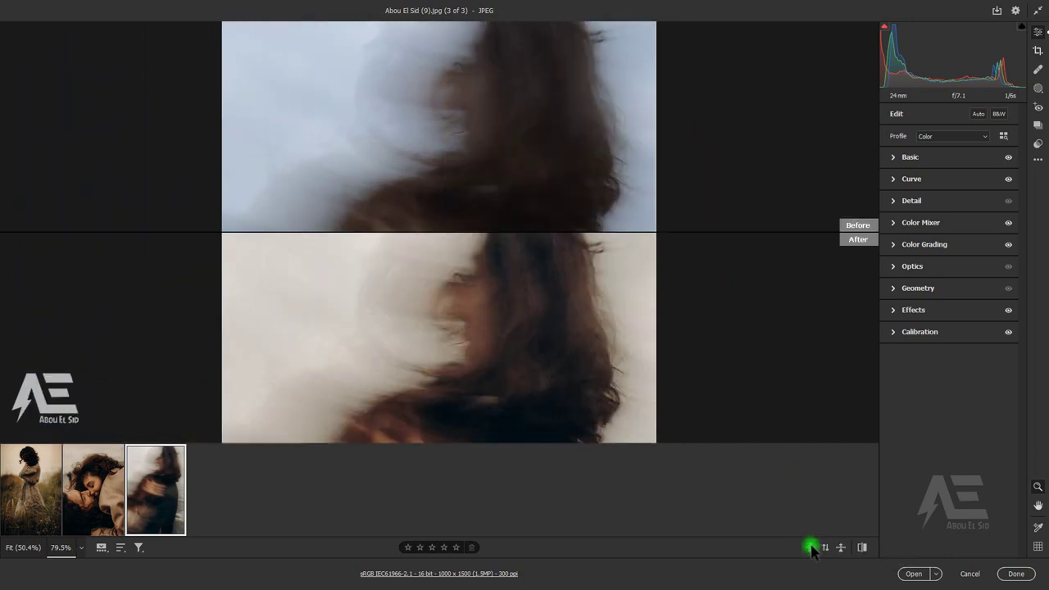
left_click(499, 328, "alt")
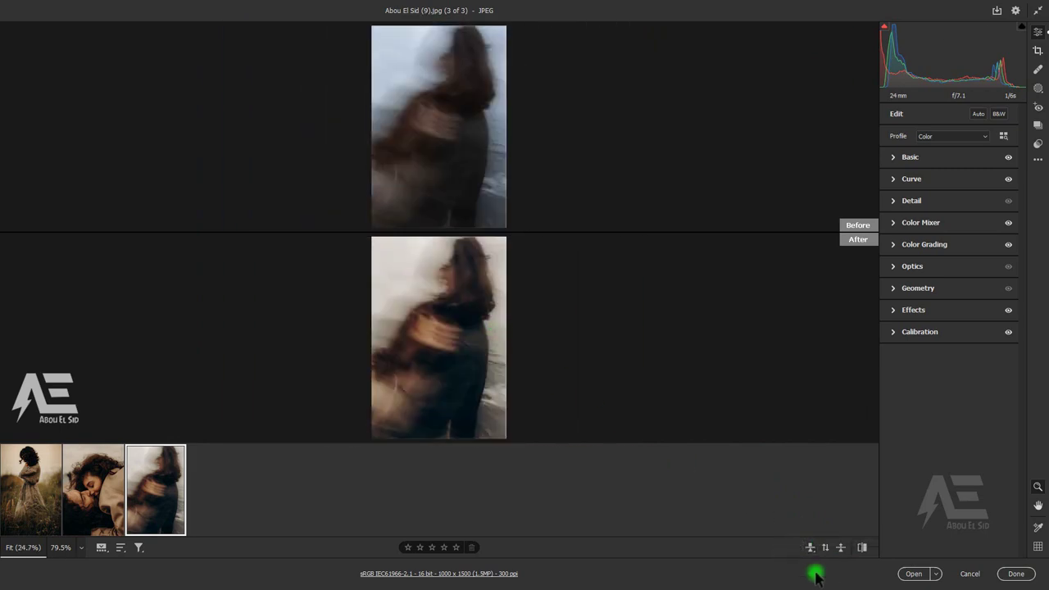
left_click(810, 548)
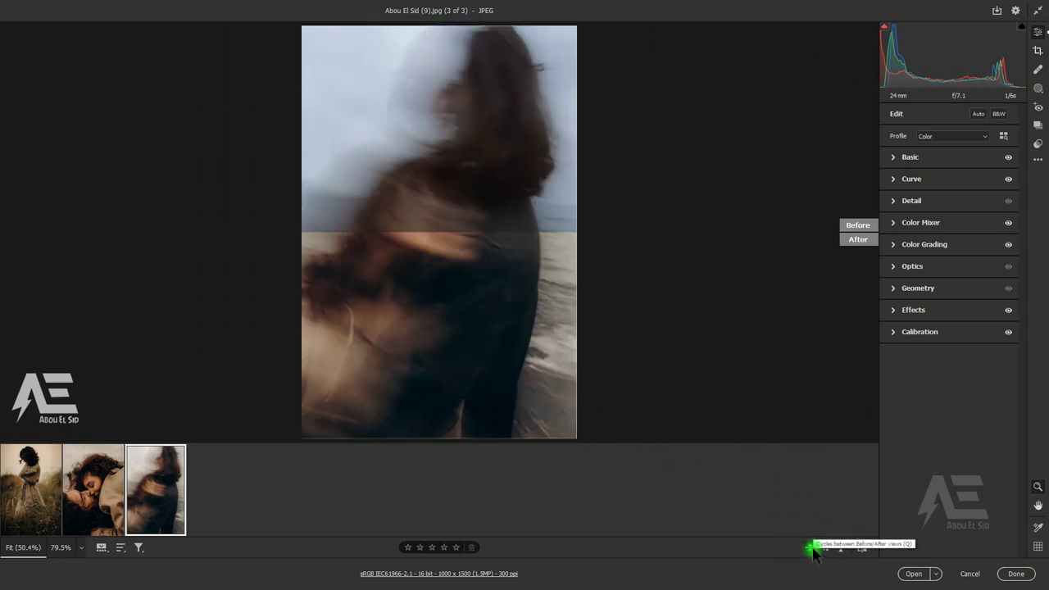
mouse_move(415, 253)
left_mouse_down()
mouse_move(487, 265)
mouse_move(459, 205)
mouse_move(486, 164)
mouse_move(525, 152)
mouse_move(462, 157)
mouse_move(574, 370)
left_mouse_up()
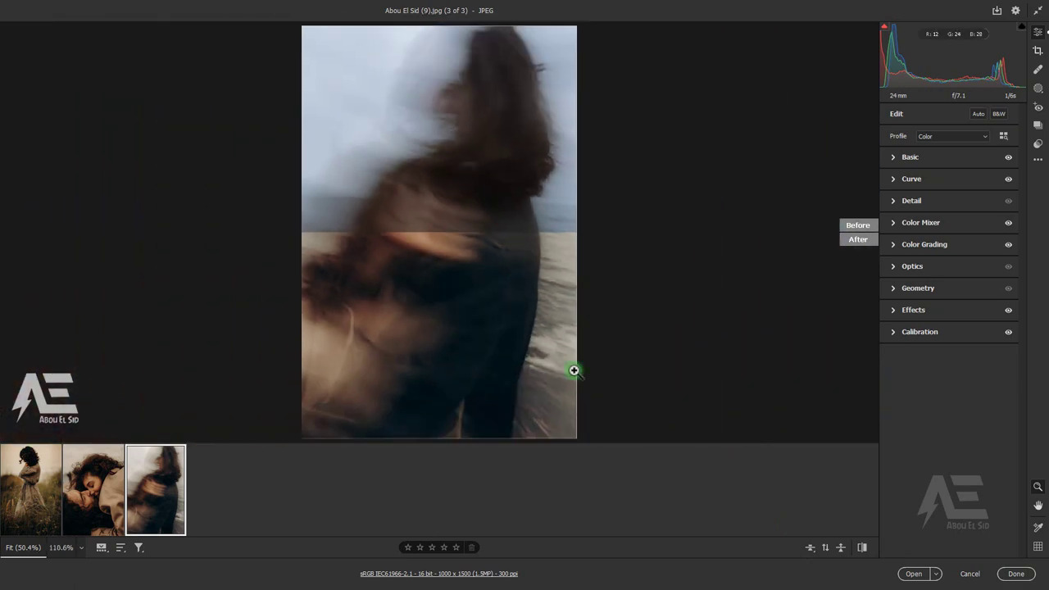
left_click(809, 548)
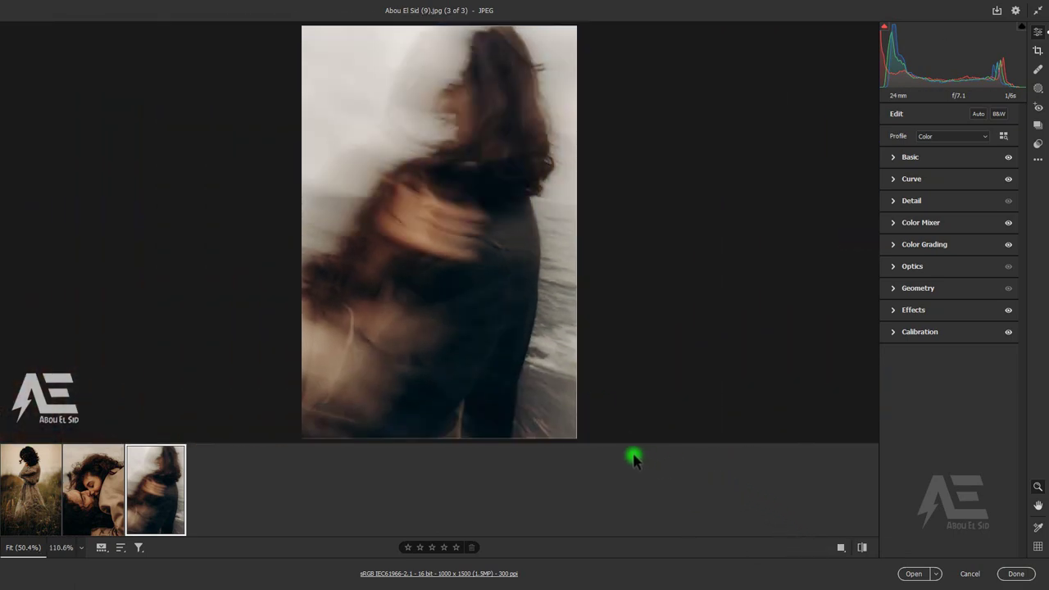
Step: Review the couple, field and seaside photos in side-by-side before/after view, ending on the seaside photo
left_click(84, 503)
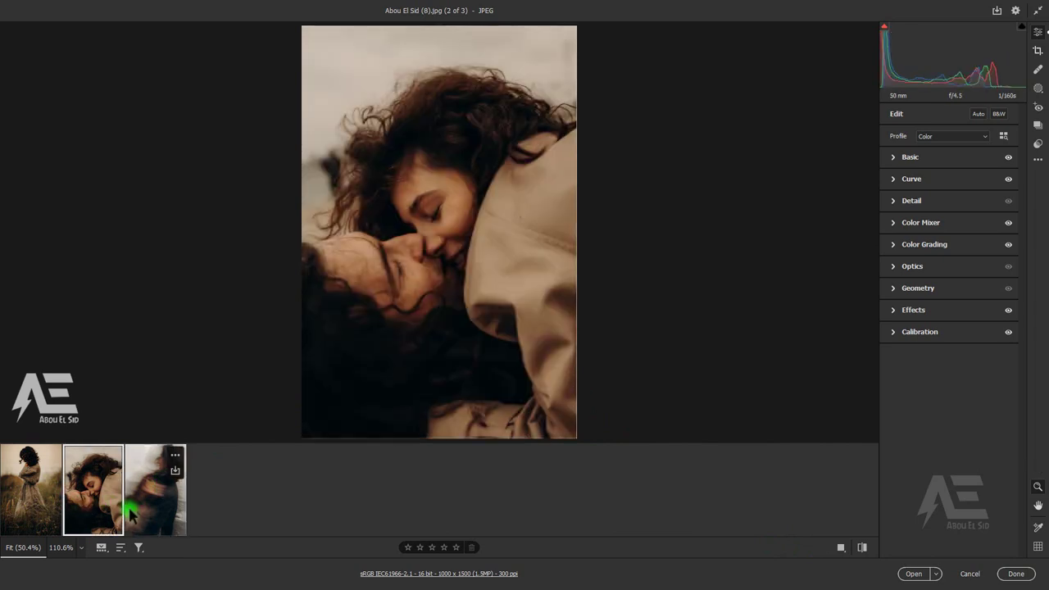
left_click(47, 492)
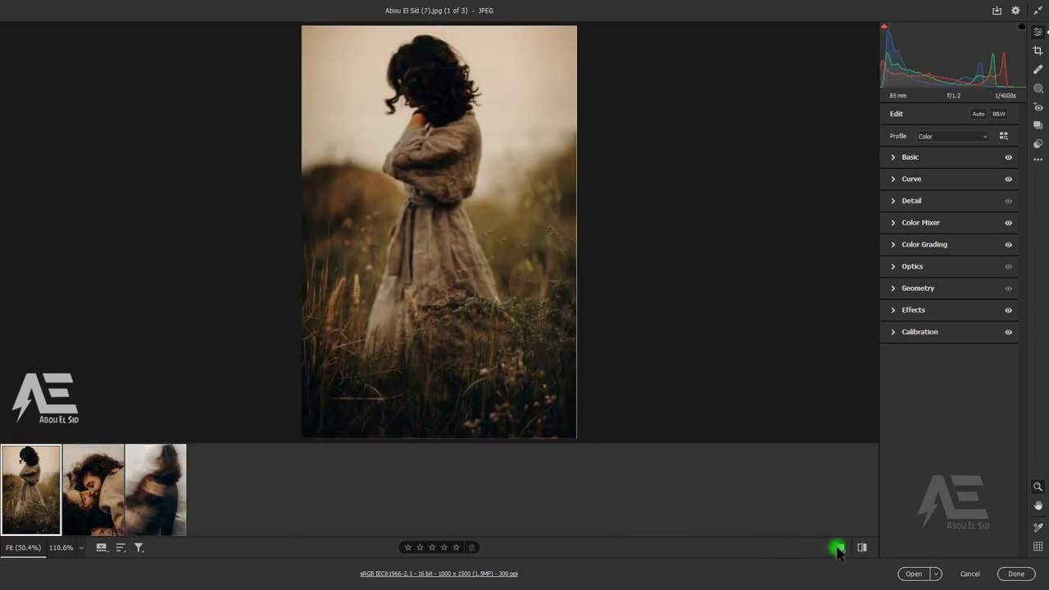
left_click(841, 547)
left_click(86, 501)
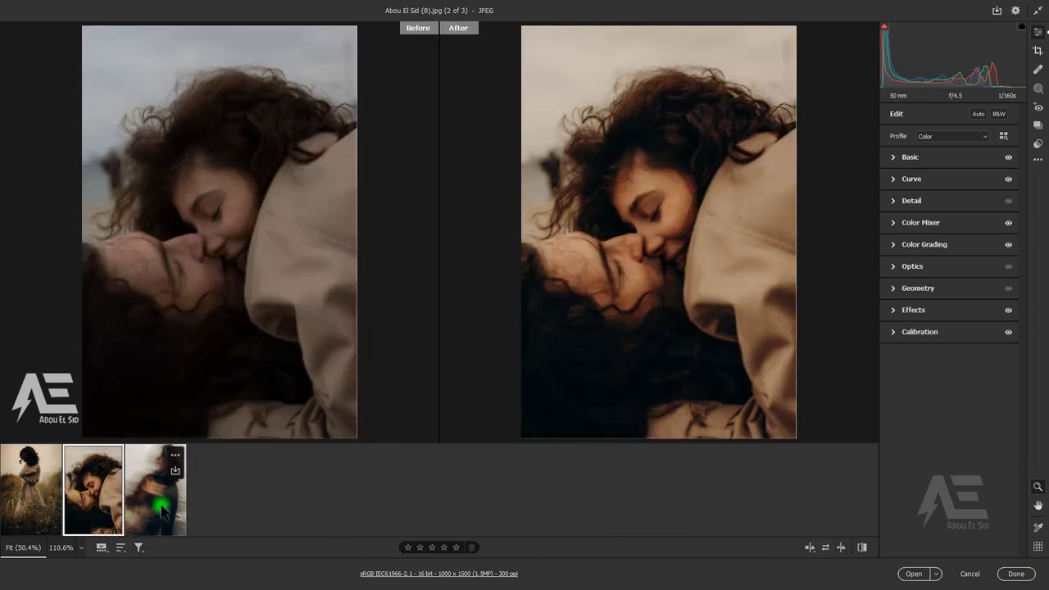
left_click(173, 502)
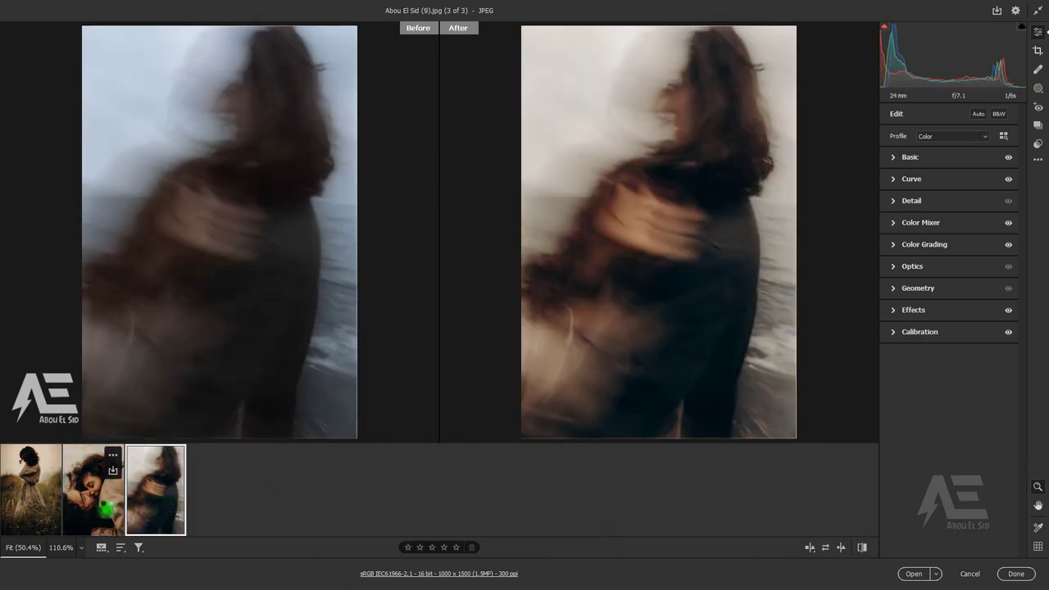
left_click(103, 503)
left_click(41, 509)
left_click(141, 508)
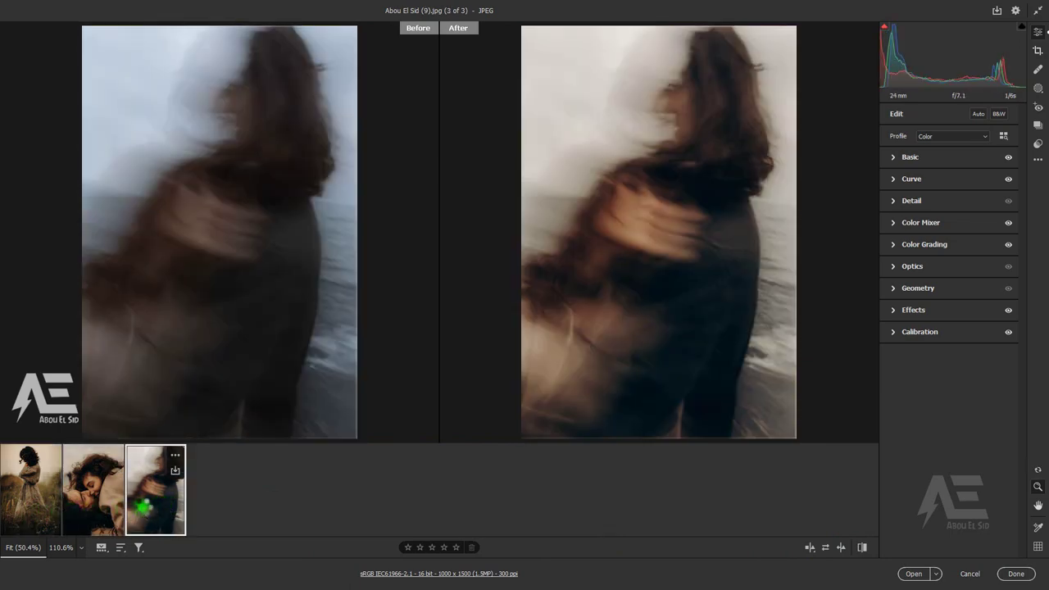